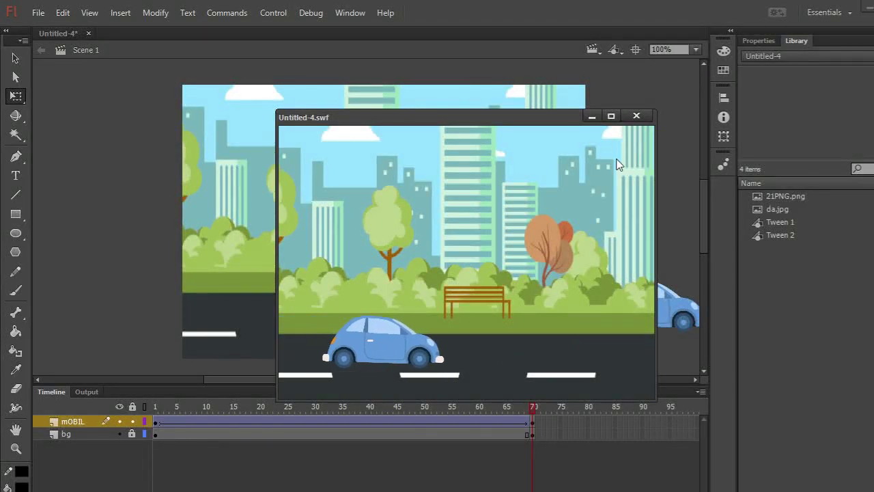
Close the Untitled-4.swf test window and the car animation document to reach the start screen.
left_click(611, 116)
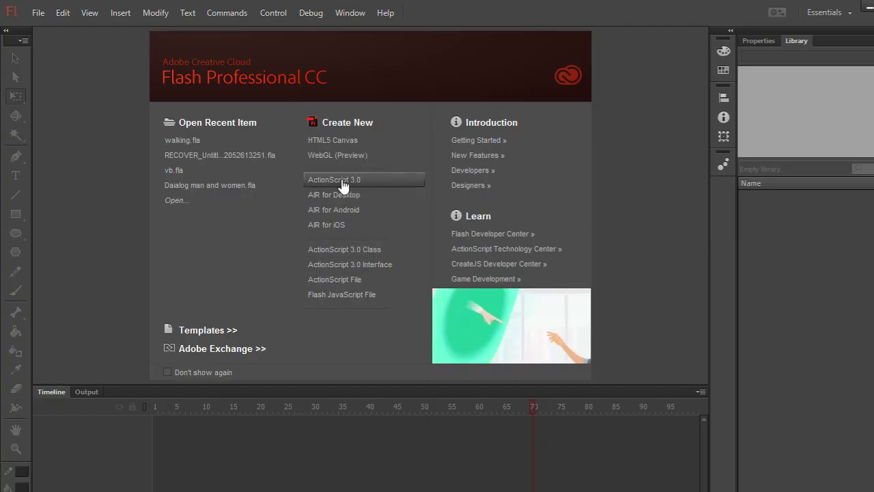
Create a new ActionScript 3.0 document and rename Layer 1 to bg.
left_click(341, 181)
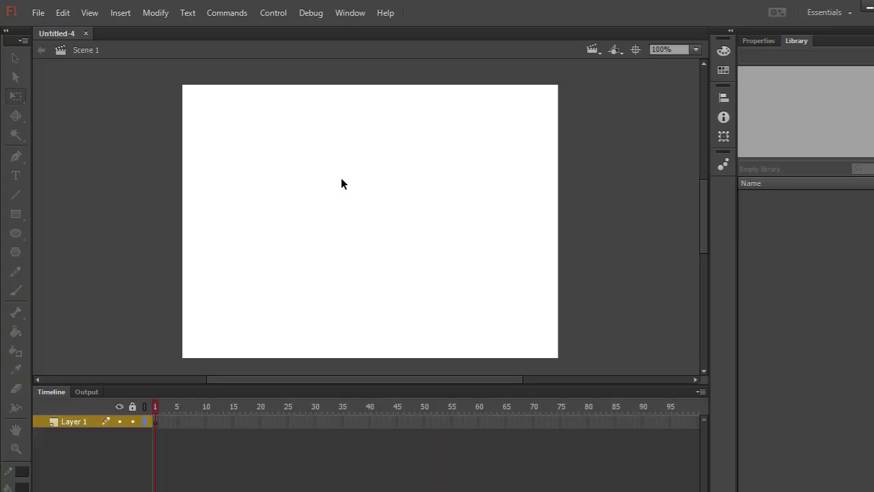
double_click(66, 419)
left_click(69, 437)
double_click(73, 419)
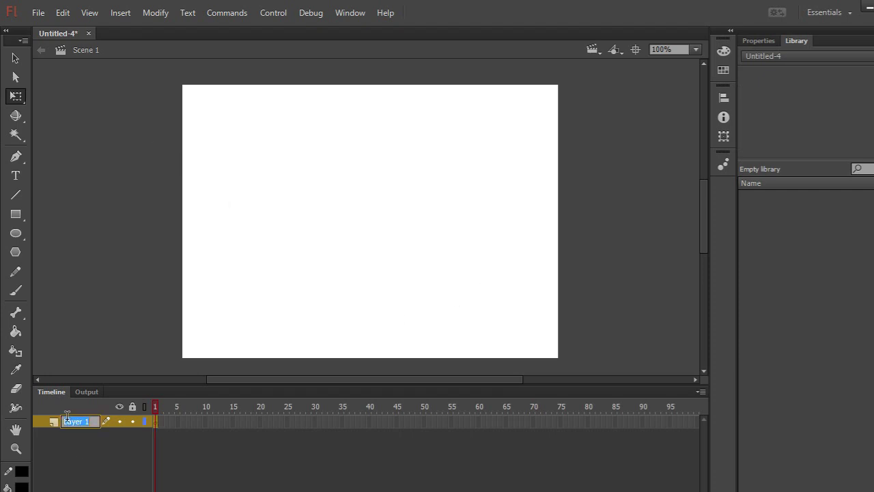
type("bg")
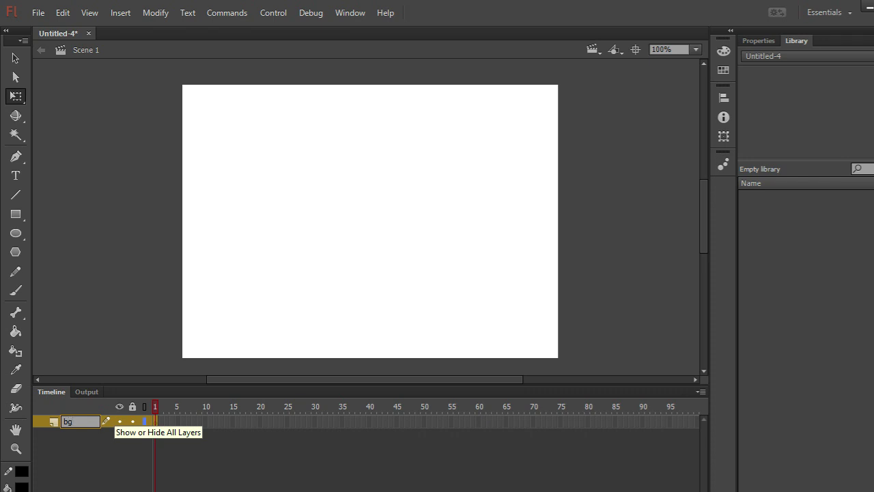
left_click(102, 437)
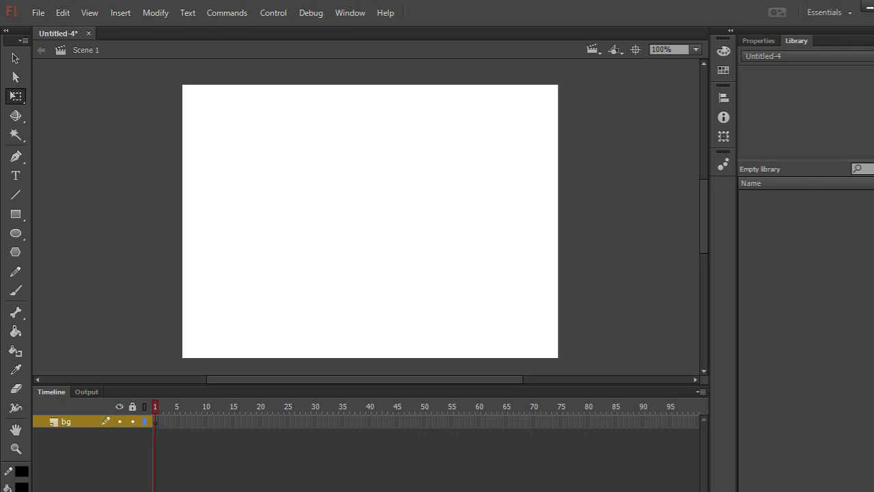
Add a second layer named mOBIL above bg, then reselect the bg layer.
left_click(41, 487)
double_click(69, 420)
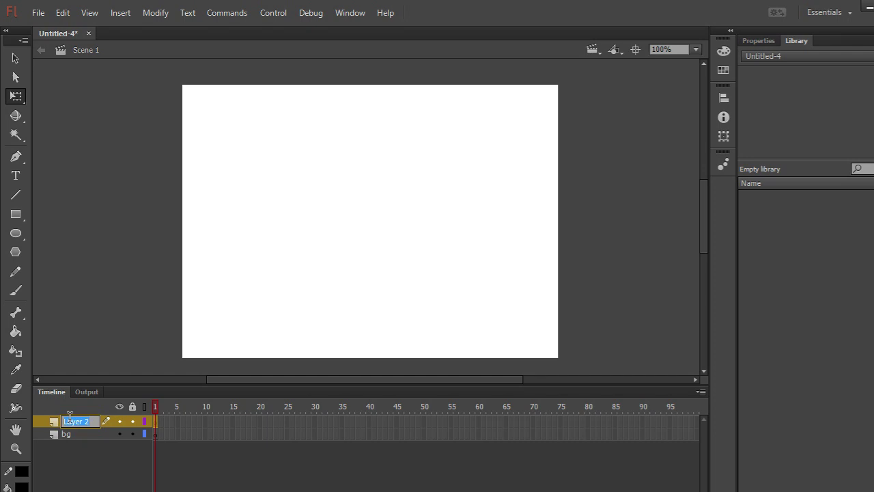
type("mOBIL")
key("Return")
left_click(81, 439)
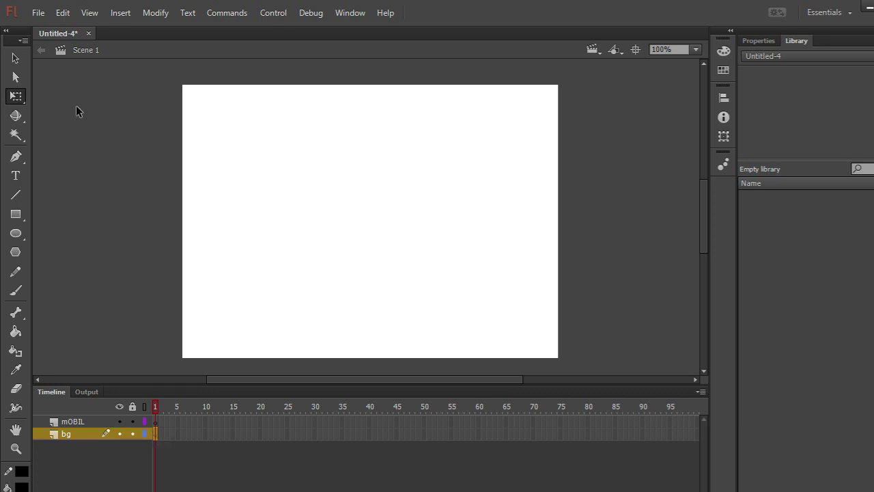
left_click(38, 13)
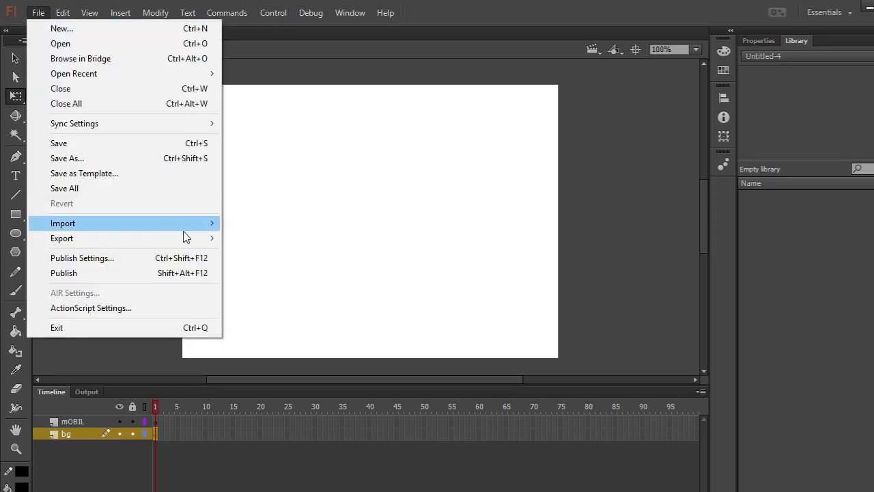
mouse_move(63, 223)
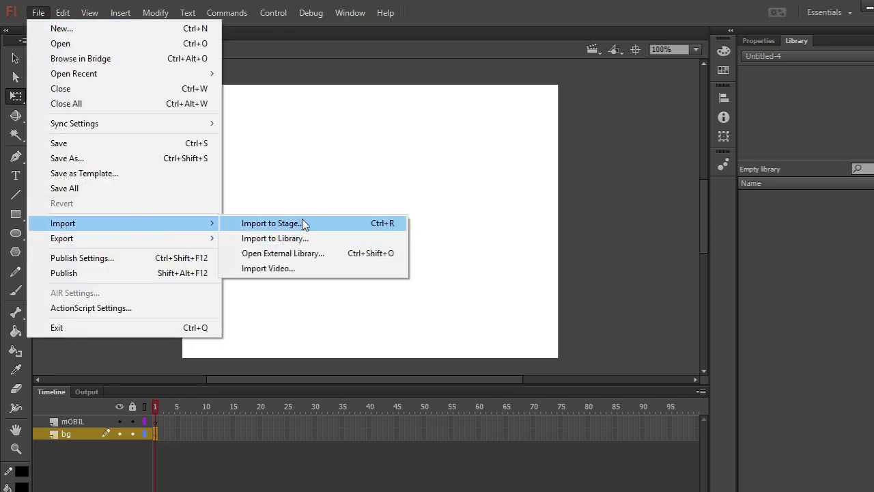
Import da.jpg to the stage, stretch it to fill the stage, and lock the bg layer.
left_click(302, 224)
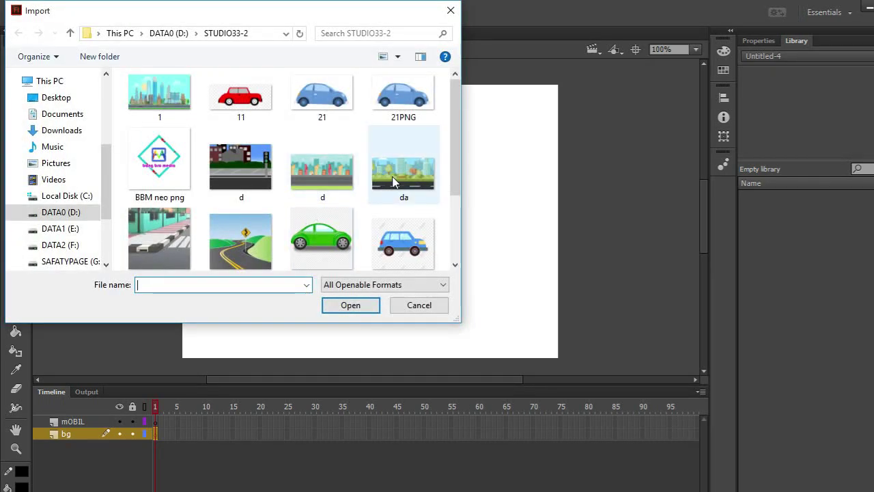
double_click(392, 176)
left_click_drag(430, 209, 429, 175)
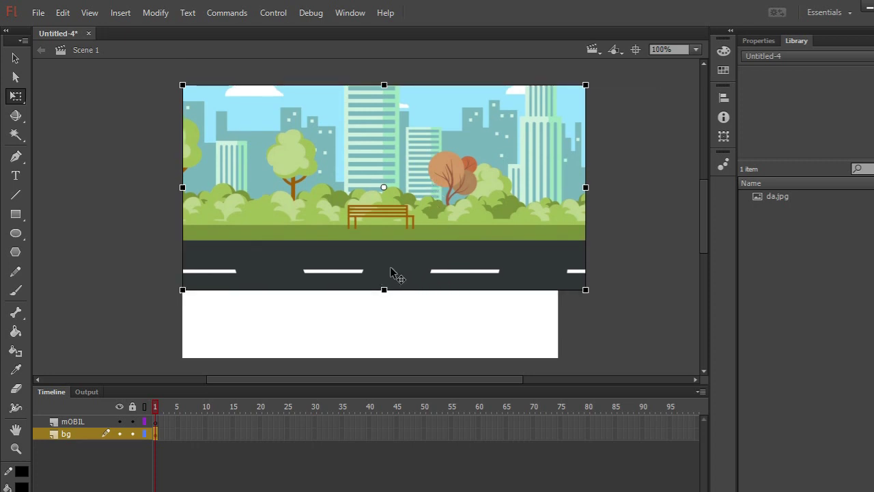
left_click_drag(384, 289, 384, 358)
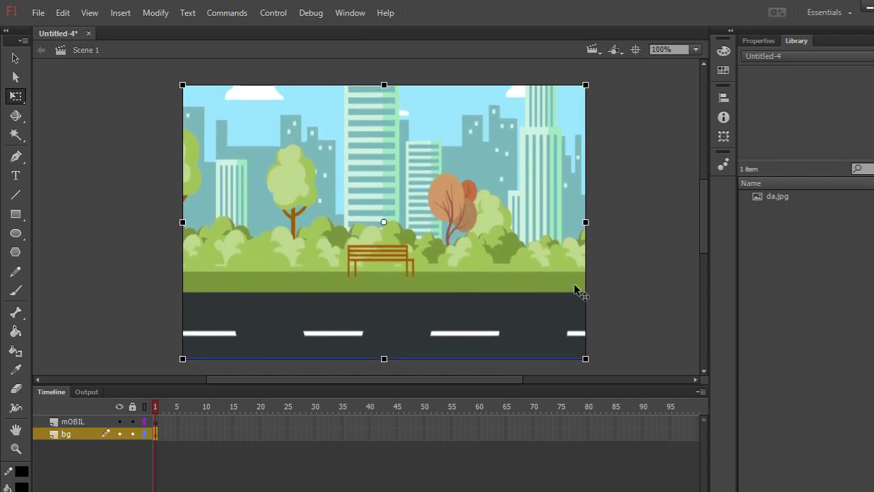
left_click(126, 277)
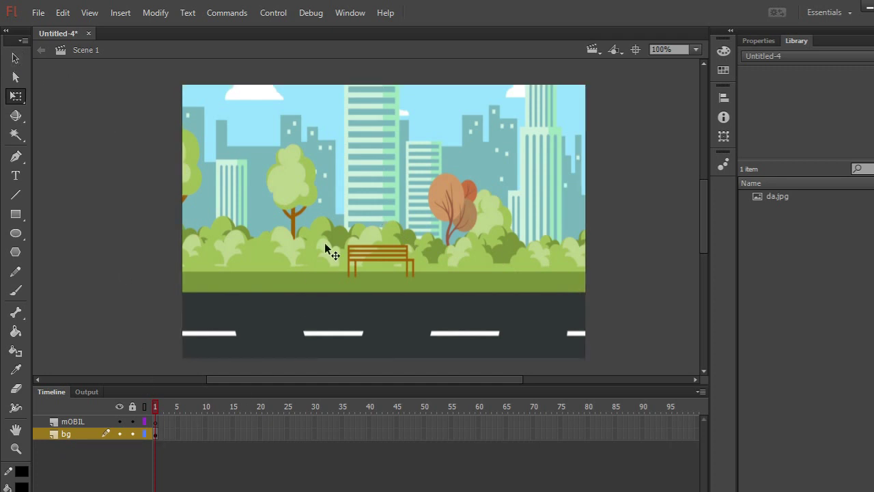
left_click(132, 435)
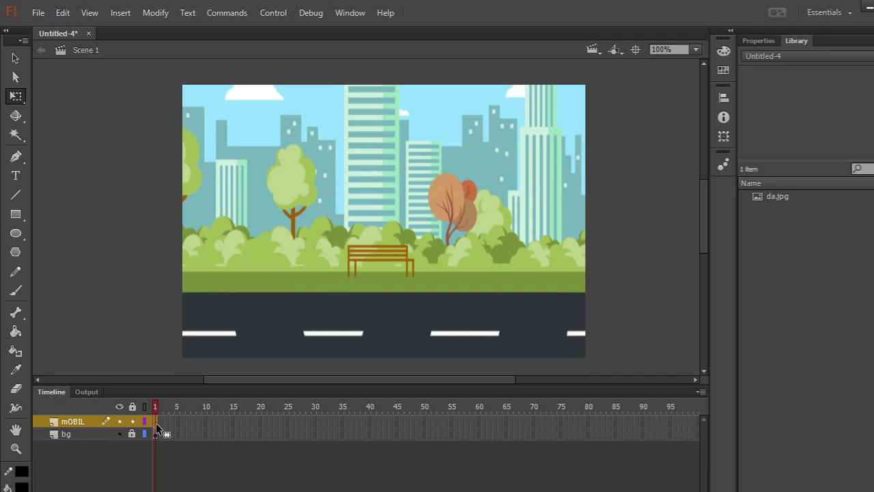
left_click(39, 13)
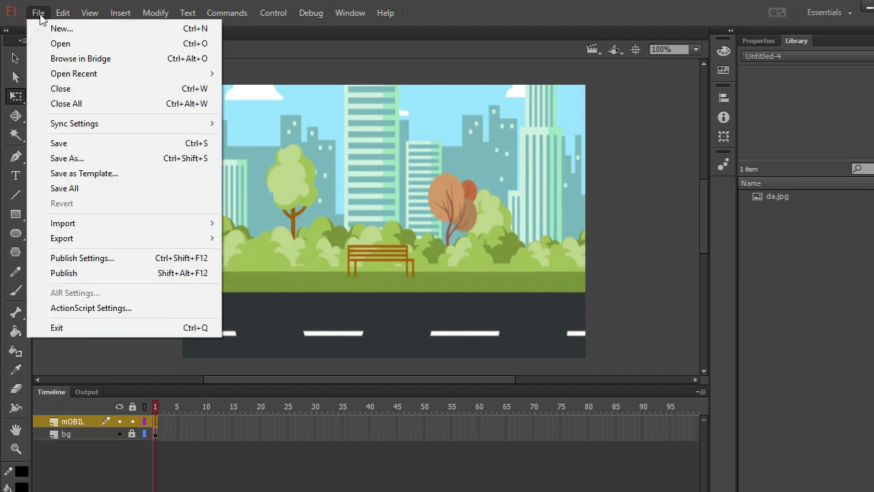
mouse_move(63, 223)
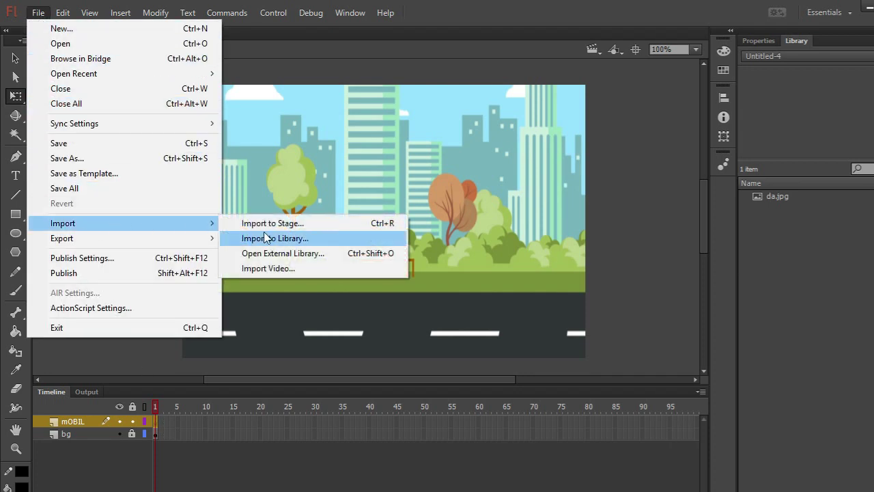
Import the 21PNG car, scale it down, and park it left of the stage on the road.
left_click(274, 226)
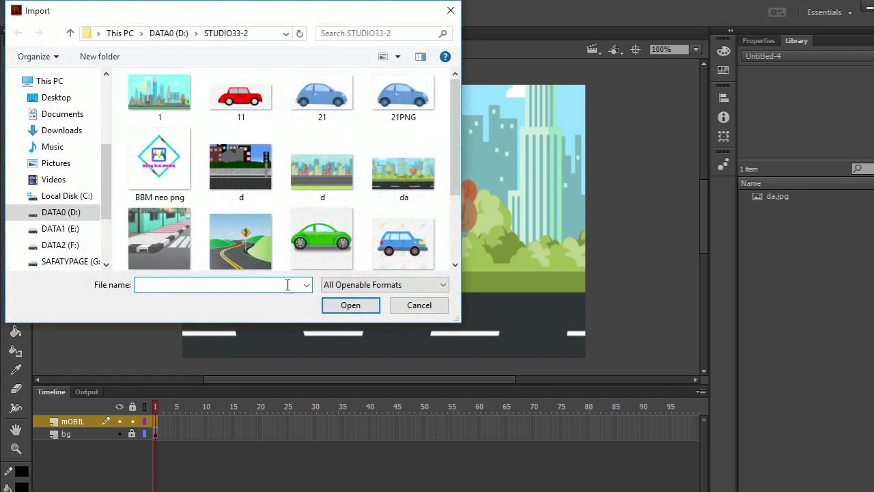
left_click(411, 116)
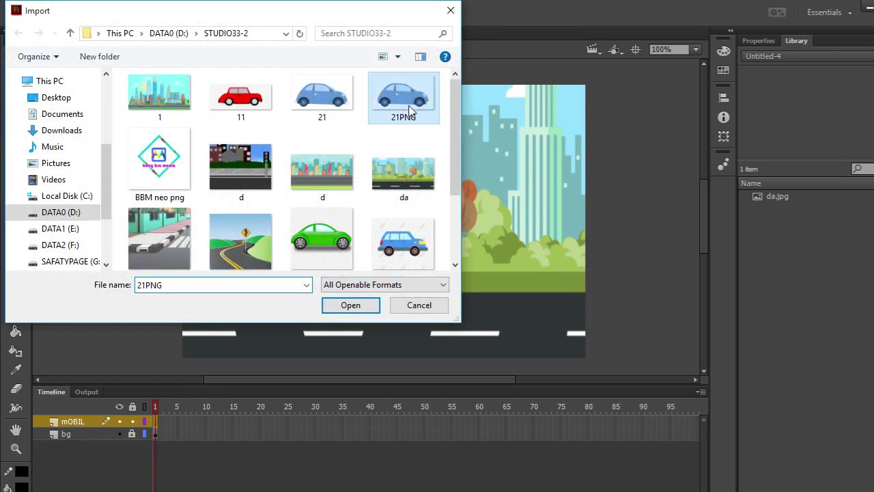
left_click(350, 304)
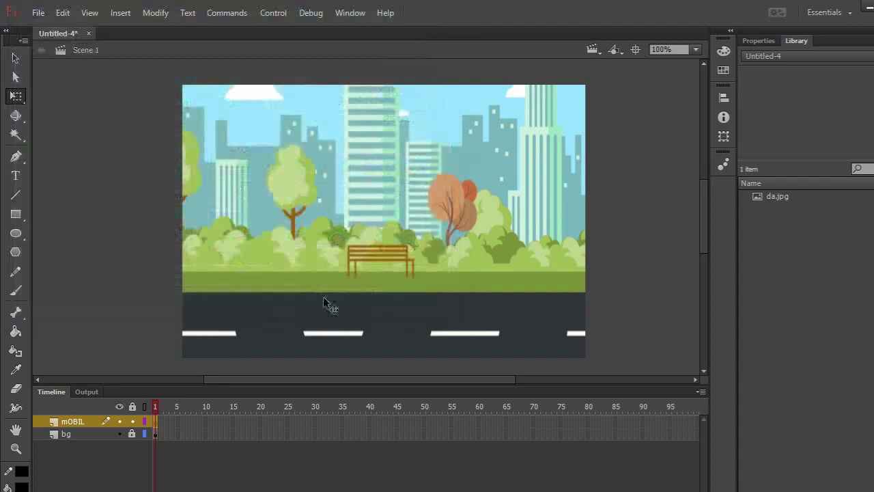
mouse_move(532, 296)
left_mouse_down()
mouse_move(518, 282)
mouse_move(521, 313)
left_mouse_up()
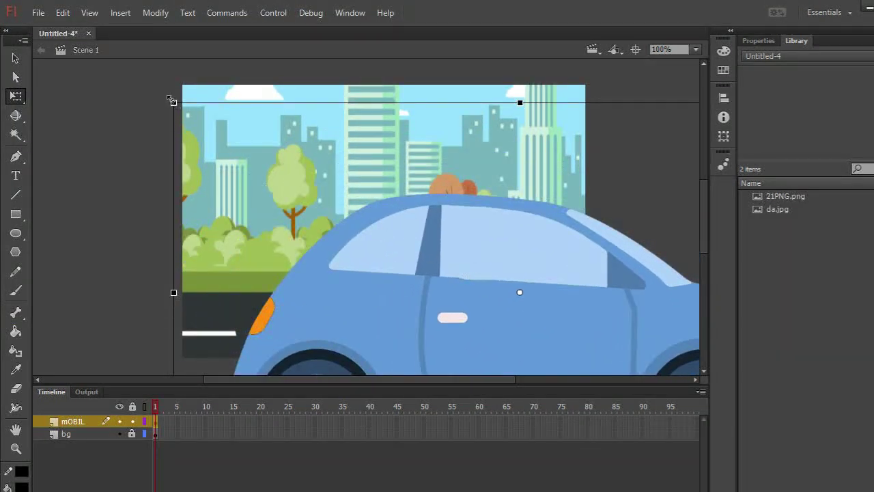
mouse_move(170, 99)
left_mouse_down()
mouse_move(189, 116)
mouse_move(386, 195)
mouse_move(450, 232)
mouse_move(464, 254)
mouse_move(452, 244)
mouse_move(454, 254)
left_mouse_up()
mouse_move(536, 300)
left_mouse_down()
mouse_move(152, 305)
mouse_move(160, 307)
left_mouse_up()
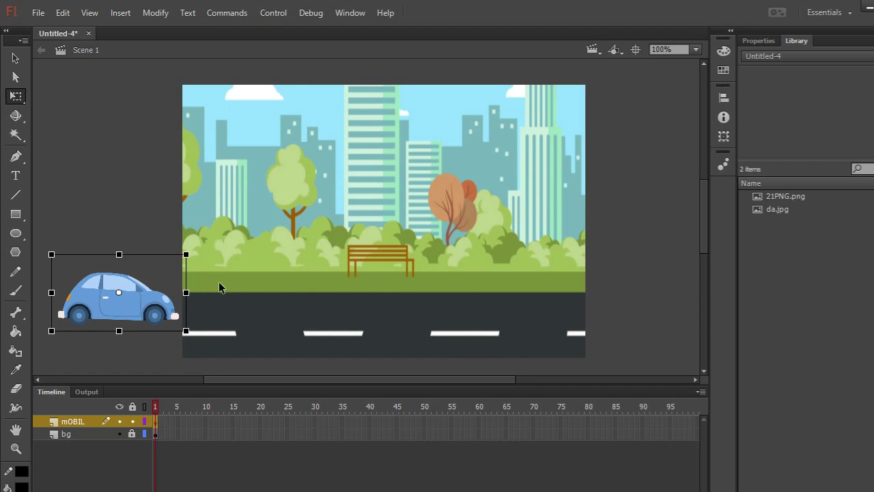
Insert keyframes at frame 70 on both the bg and mOBIL layers.
left_click(395, 434)
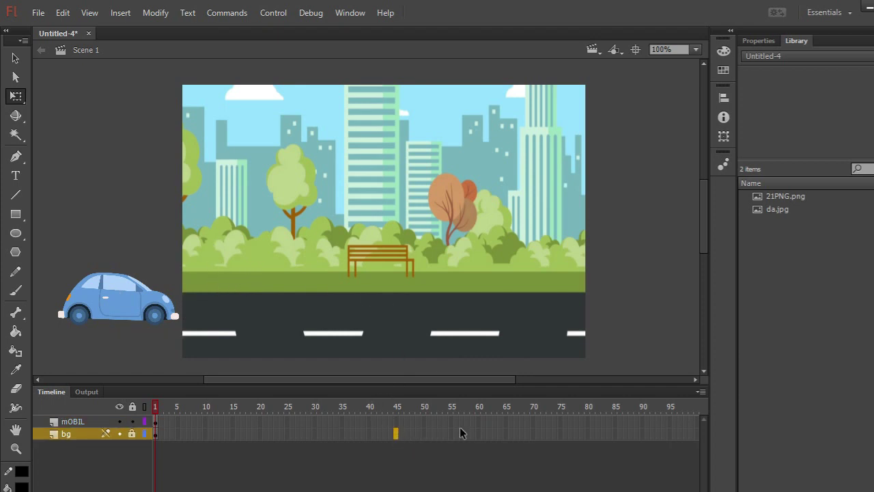
left_click(536, 420)
left_click(536, 421)
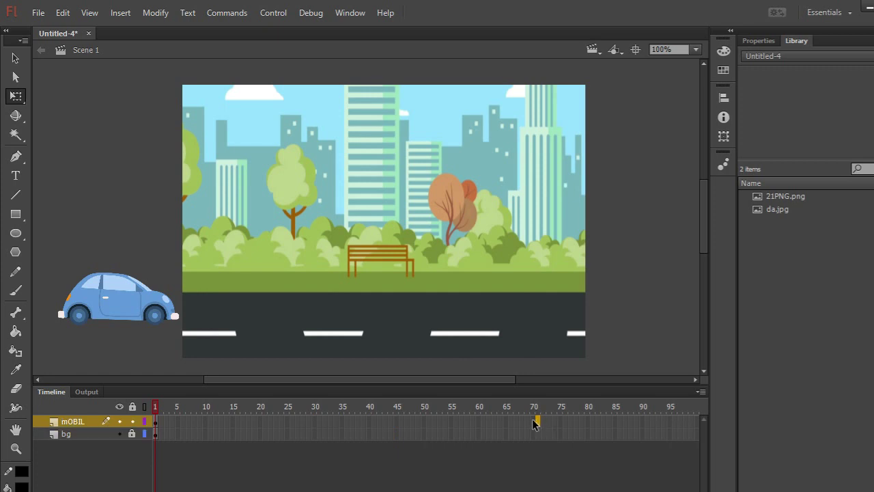
left_click_drag(534, 422, 533, 435)
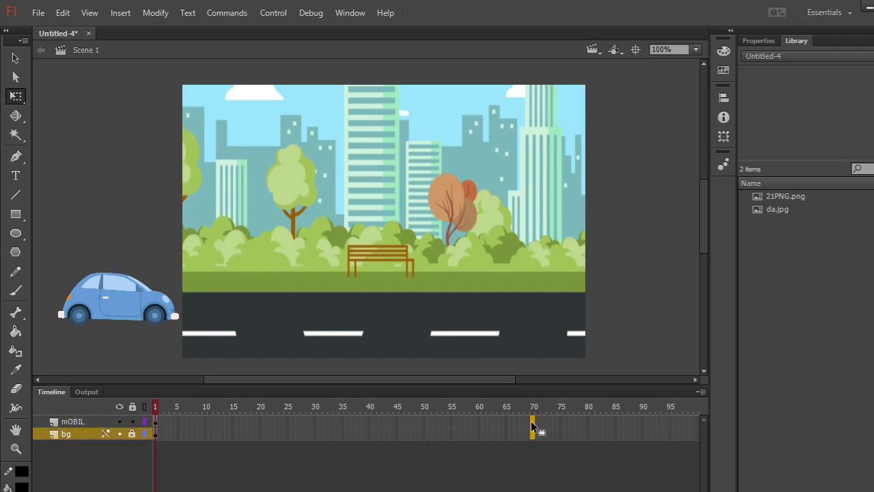
left_click(539, 421)
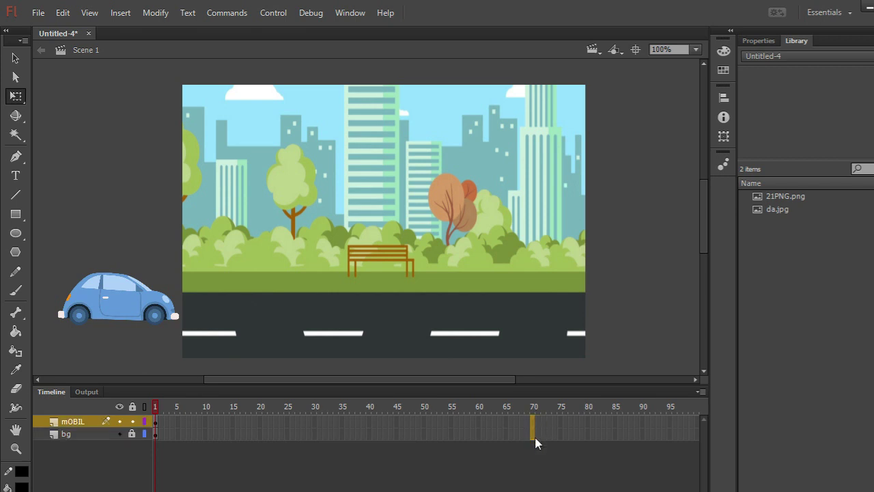
left_click_drag(534, 423, 532, 436)
right_click(533, 422)
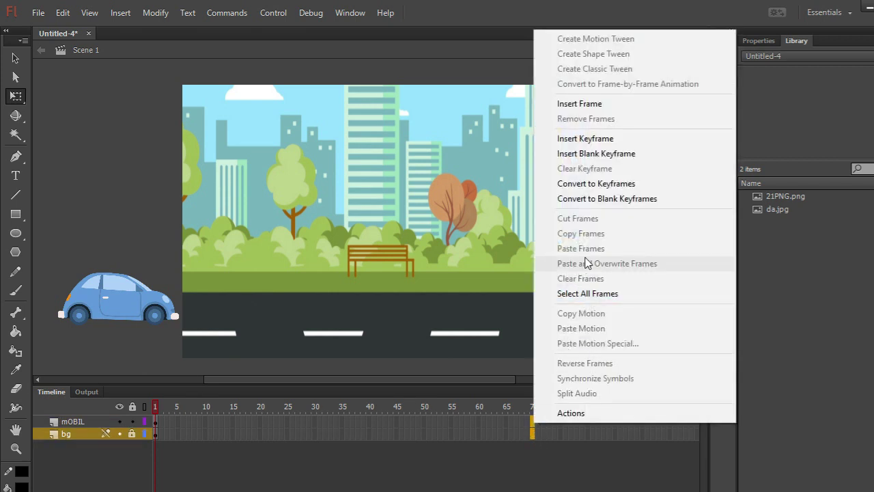
left_click(606, 139)
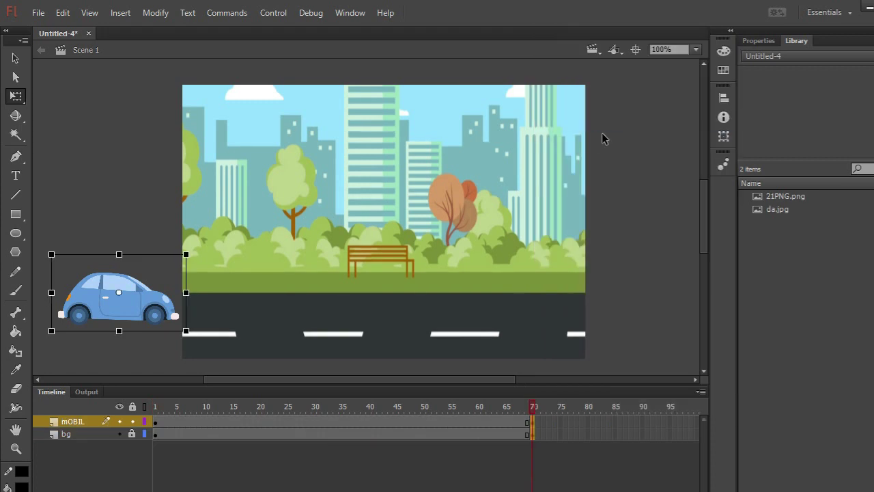
left_click(641, 238)
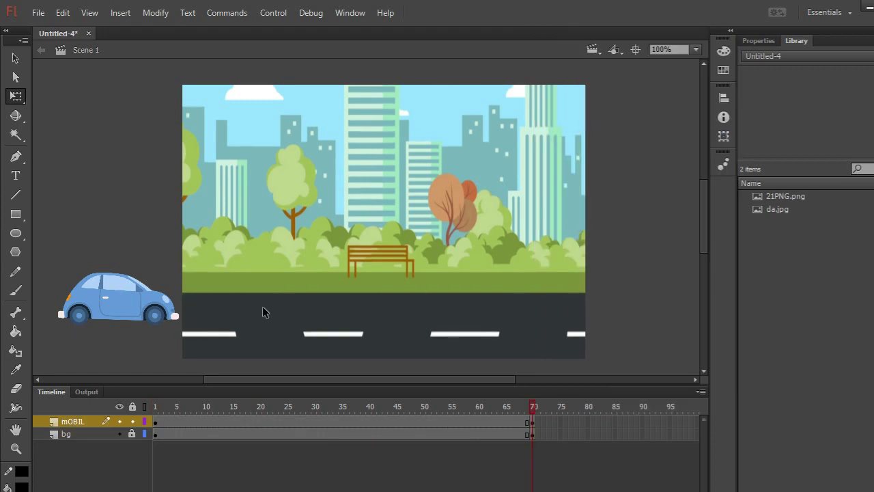
At frame 70, move the car past the stage's right edge.
left_click(156, 423)
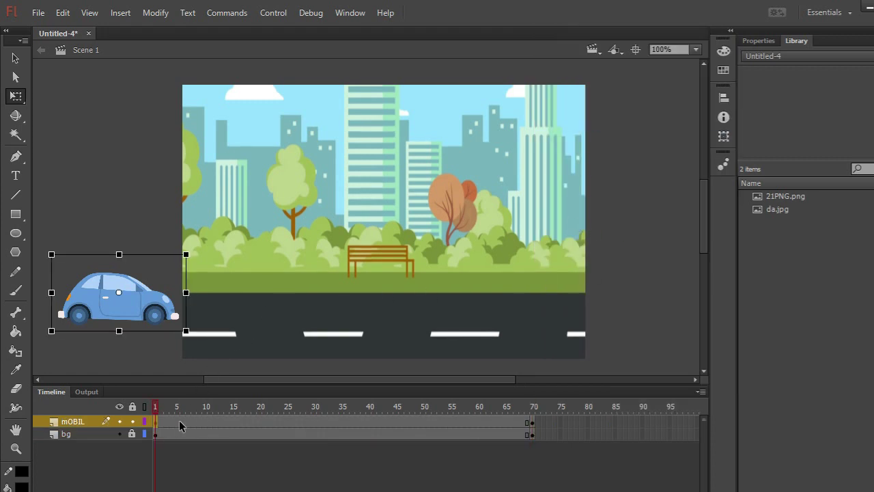
left_click(534, 423)
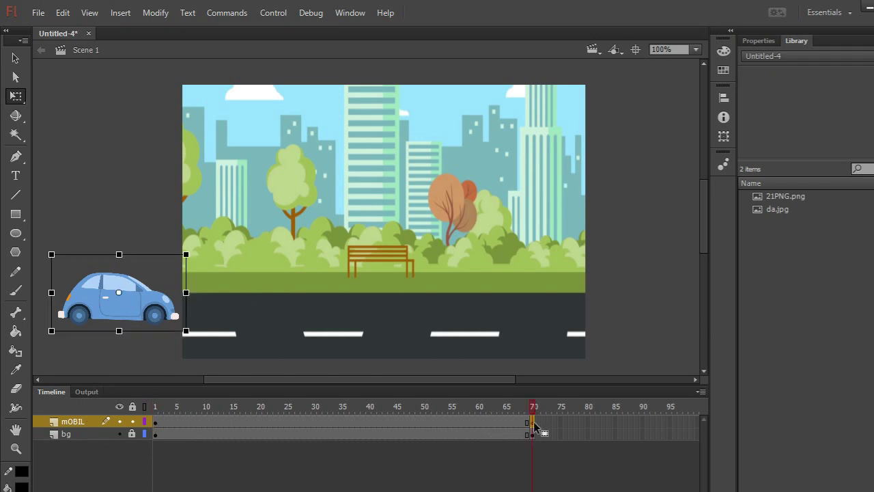
left_click_drag(137, 310, 653, 316)
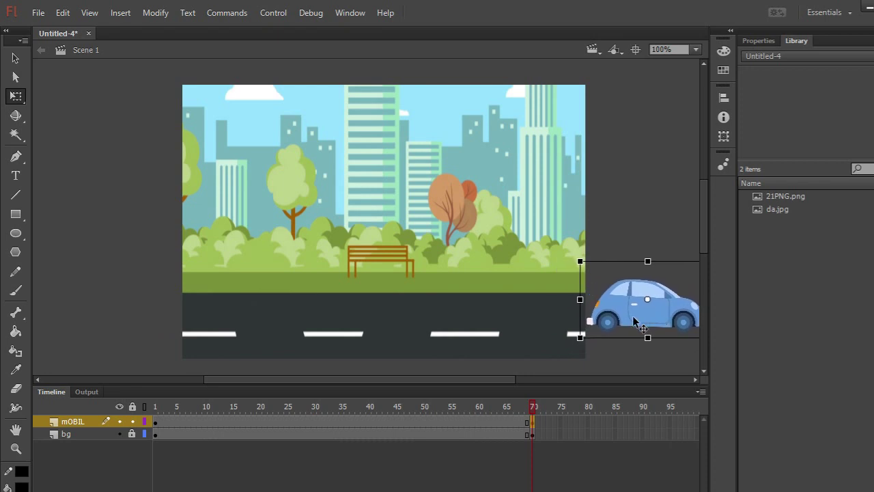
Add a classic tween across mOBIL frames 1–70, scrub it, and test the movie with Ctrl+Enter.
left_click(495, 424)
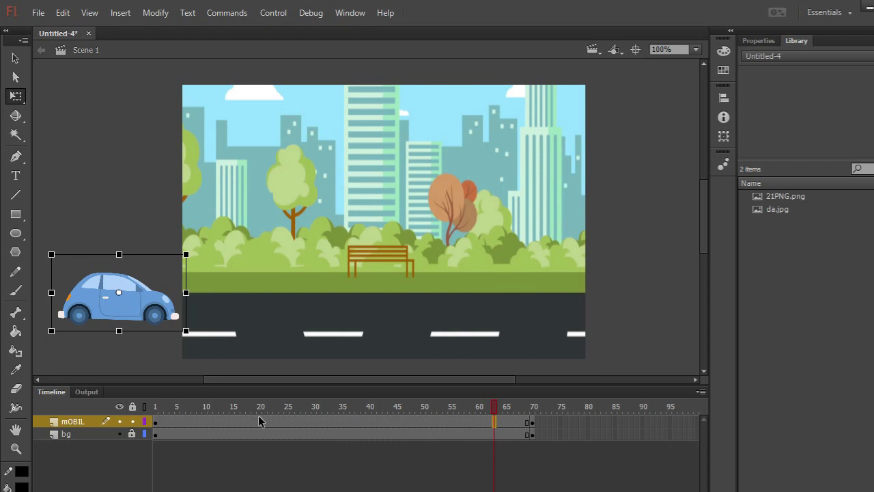
left_click(242, 422)
right_click(241, 422)
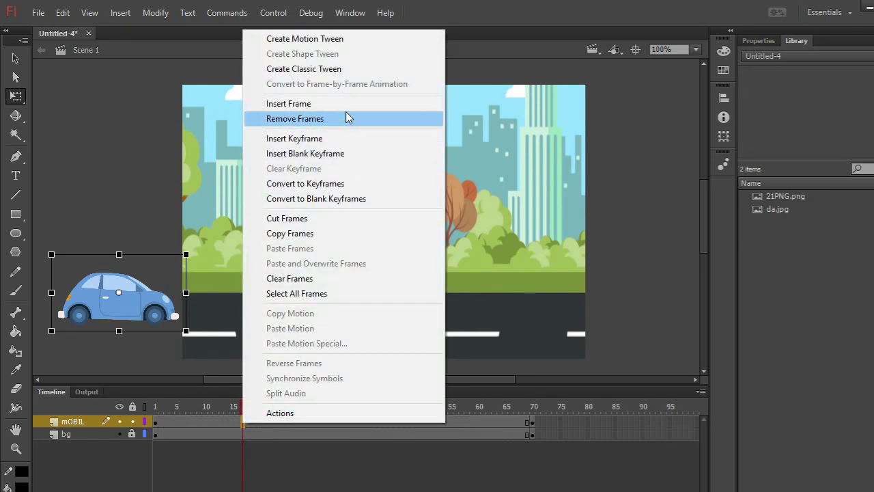
left_click(336, 70)
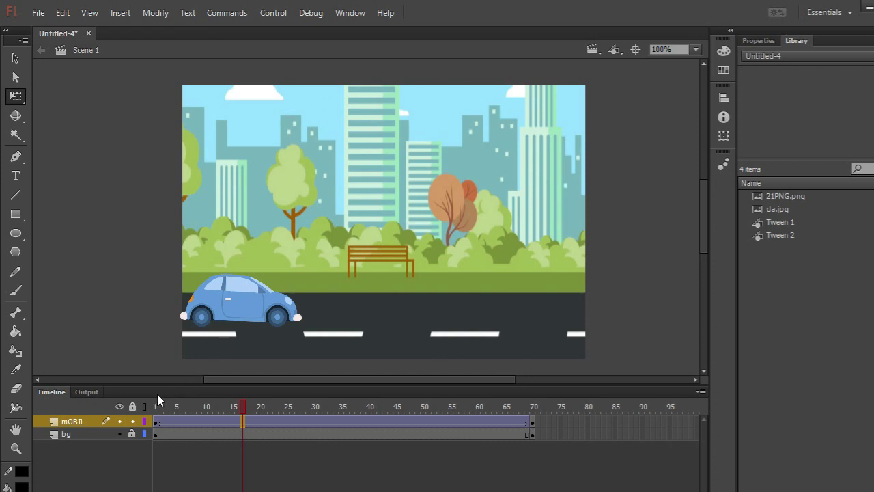
left_click_drag(156, 410, 536, 423)
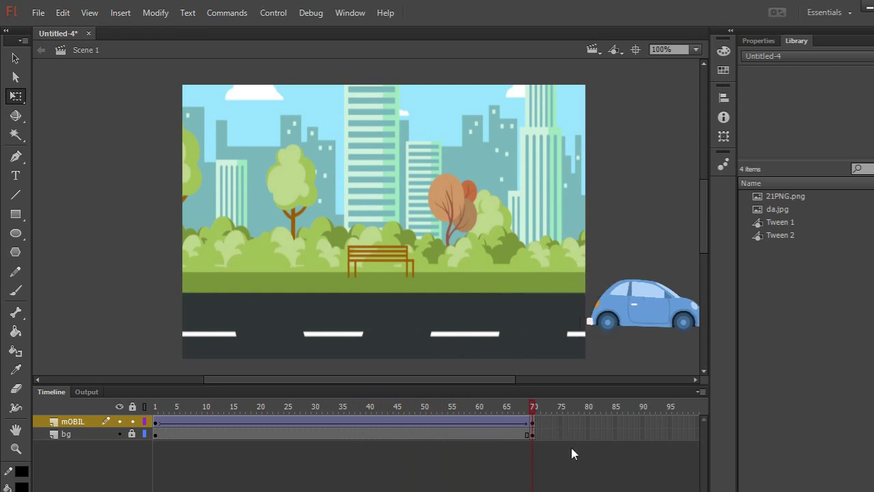
key("ctrl+Return")
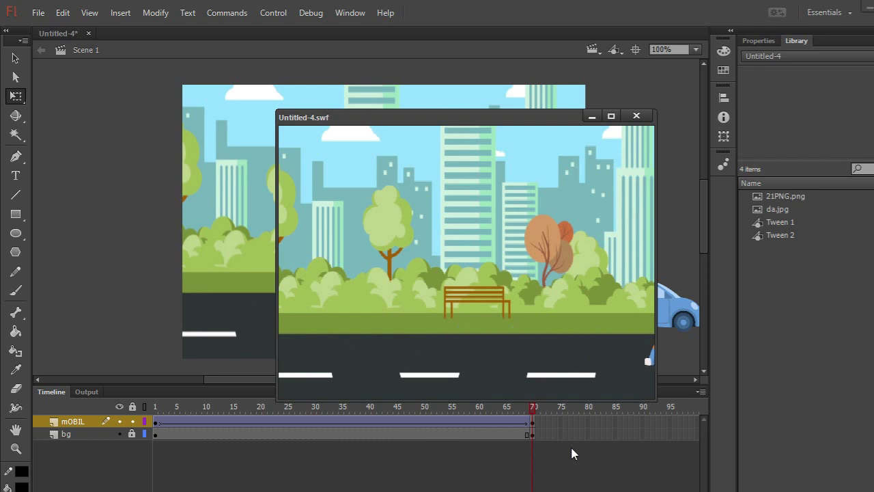
Close the movie preview and bring up Export Video, checking the .mov output path.
left_click(635, 116)
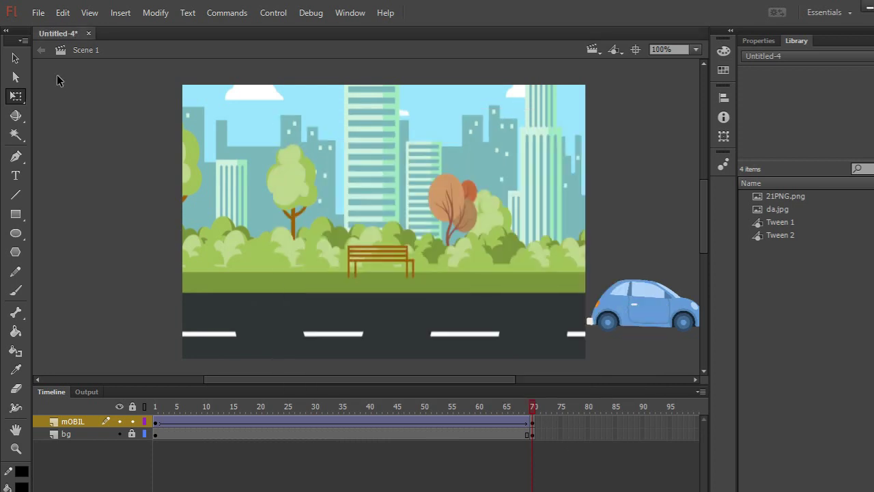
left_click(38, 15)
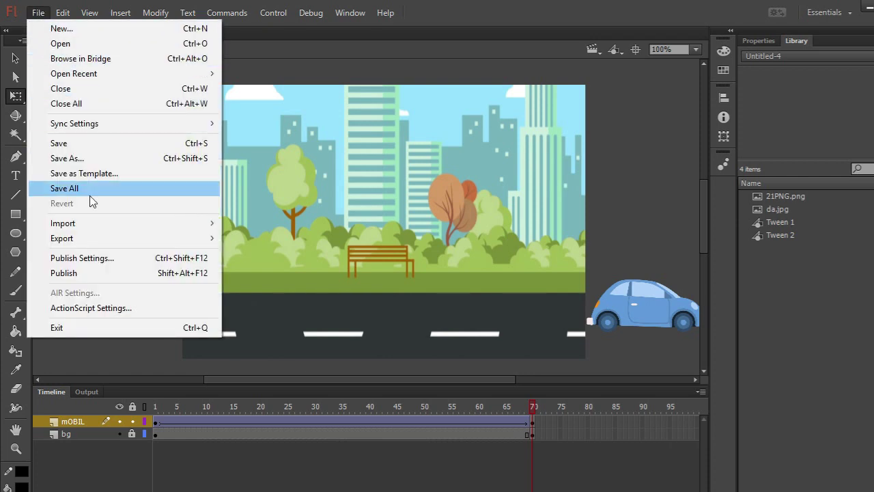
mouse_move(129, 238)
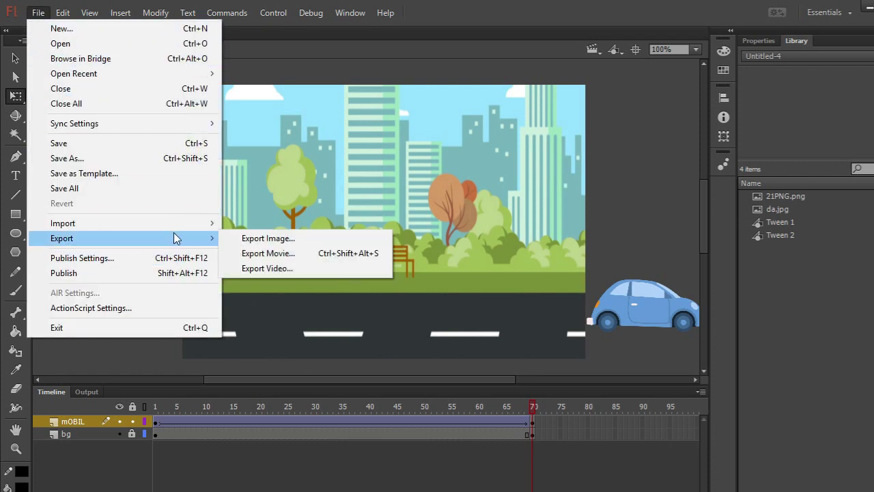
left_click(303, 269)
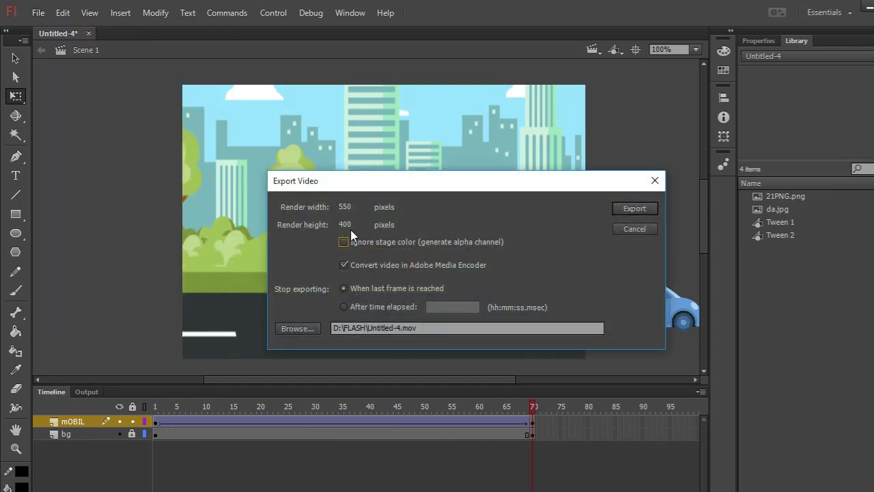
left_click(447, 327)
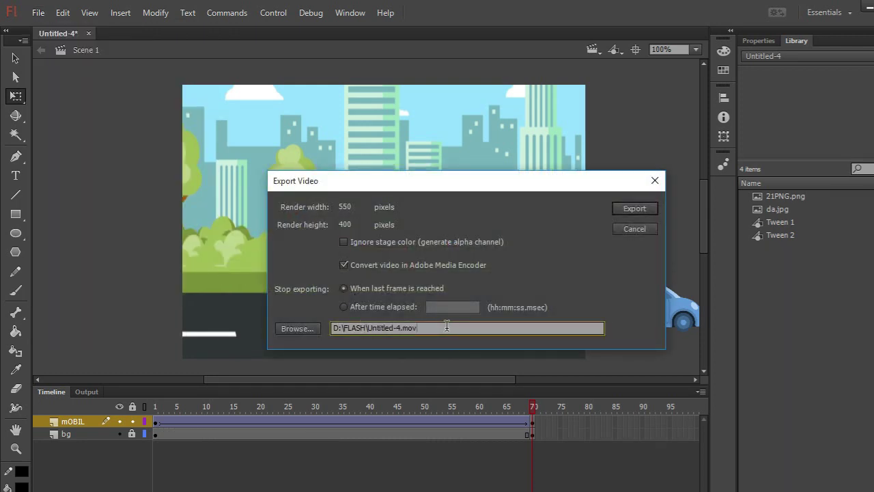
left_click_drag(430, 329, 404, 329)
left_click(424, 329)
Set the export destination to the Videos folder with file name MOBIL.
left_click(301, 329)
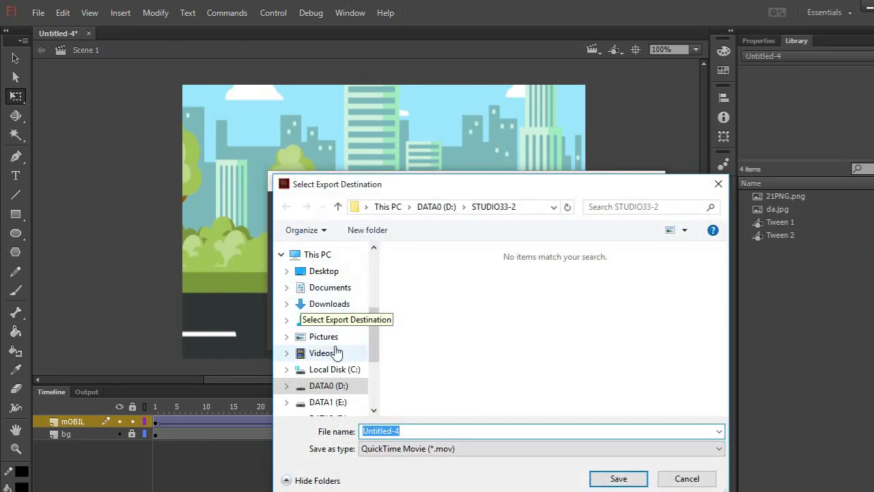
left_click(321, 355)
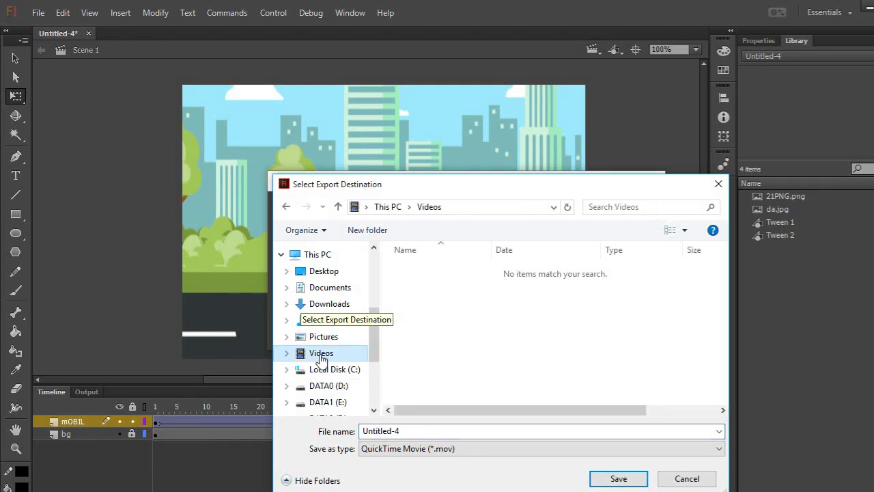
double_click(427, 430)
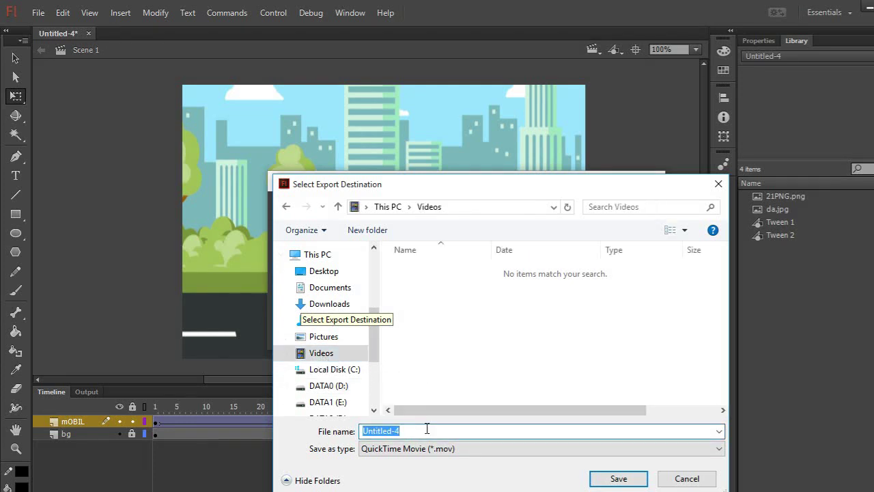
type("MOBIL")
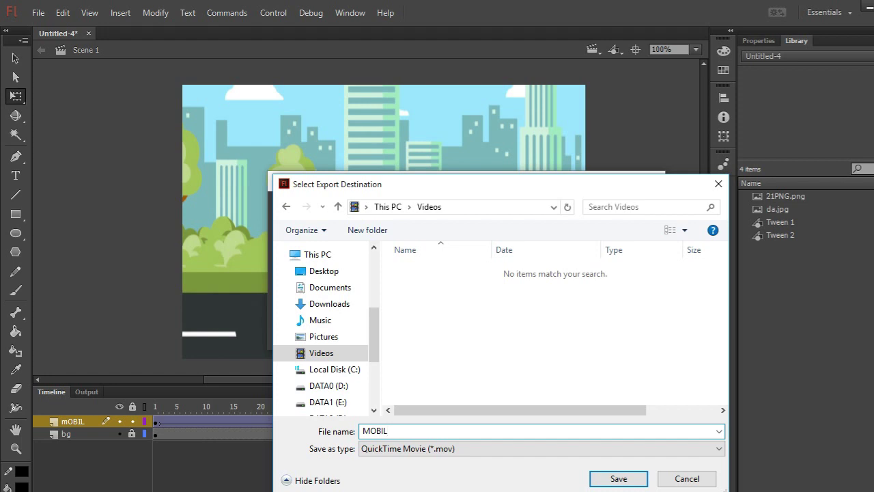
left_click(618, 478)
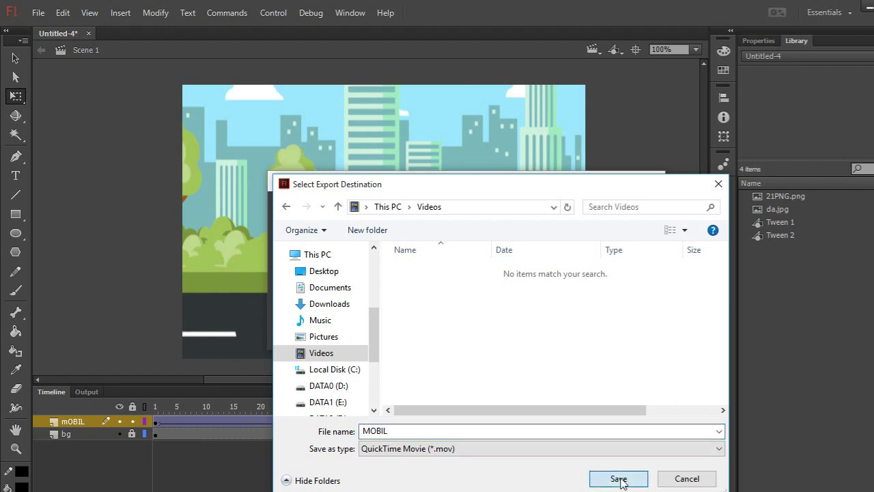
left_click(619, 478)
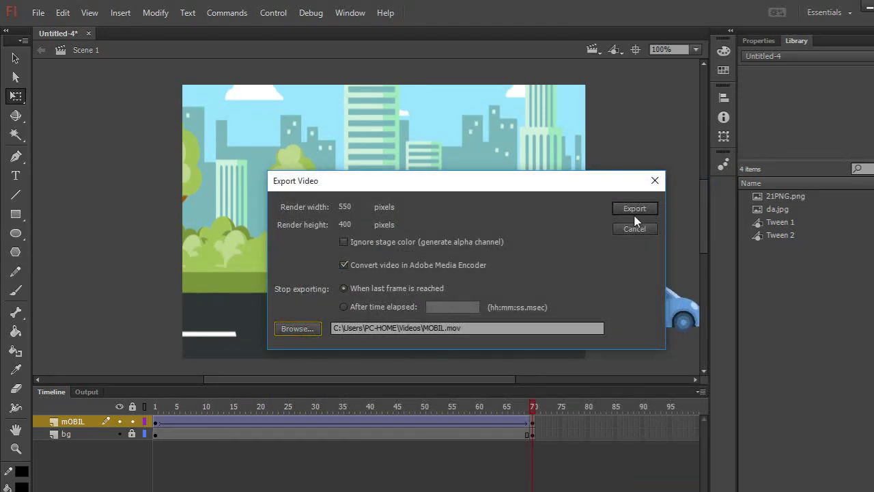
Export MOBIL.mov, suppress the QuickTime warning, and switch to File Explorer.
left_click(632, 213)
left_click(633, 210)
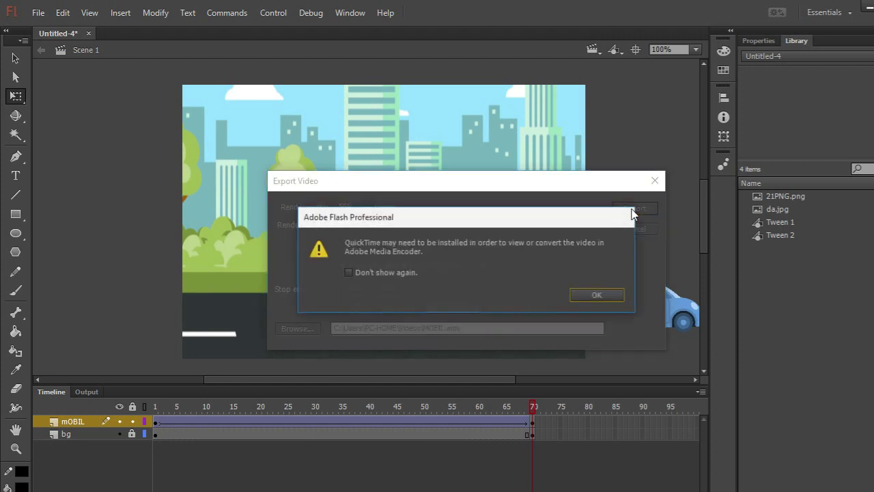
left_click(349, 272)
left_click(618, 295)
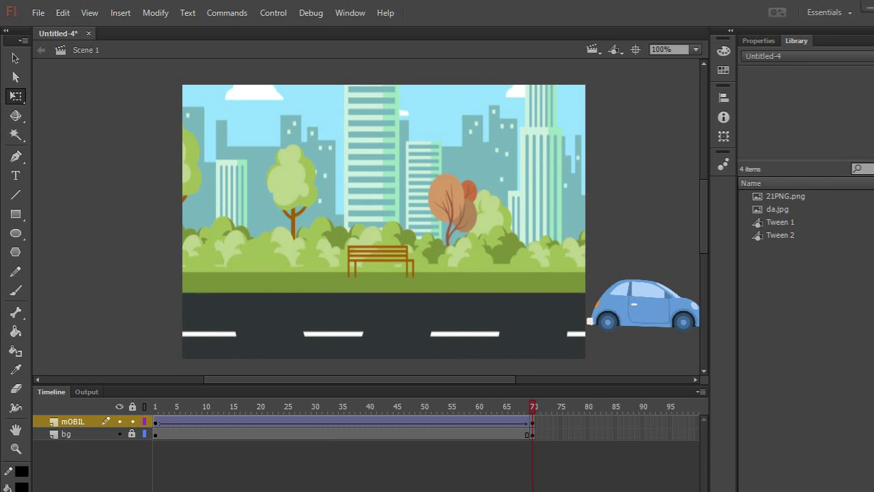
key("alt+Tab")
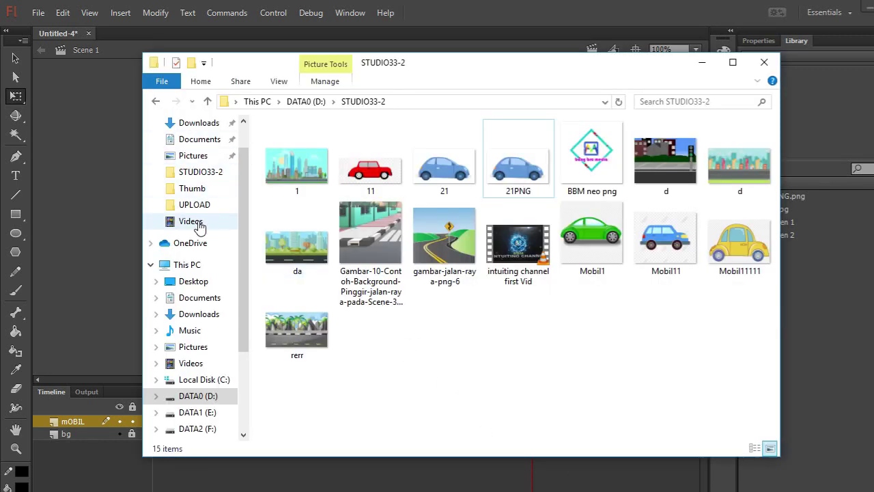
In Videos, open MOBIL with VLC media player from its right-click menu.
left_click(198, 224)
left_click(298, 145)
right_click(303, 146)
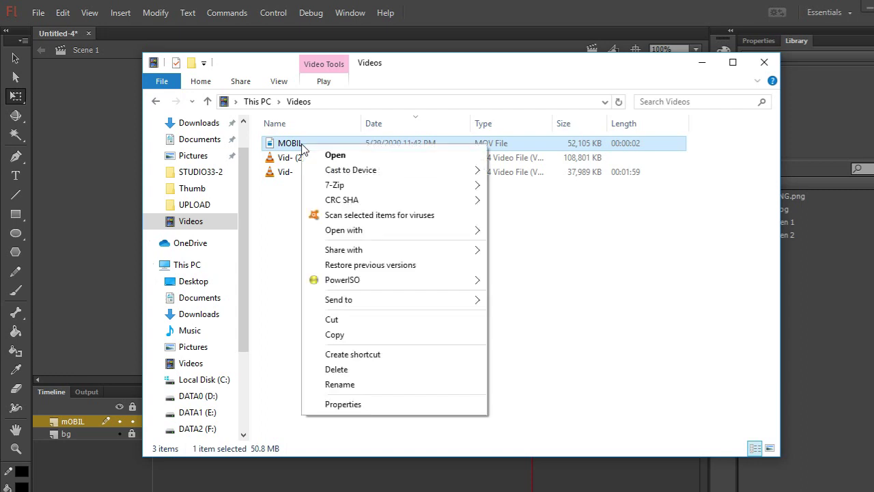
left_click(283, 142)
right_click(283, 141)
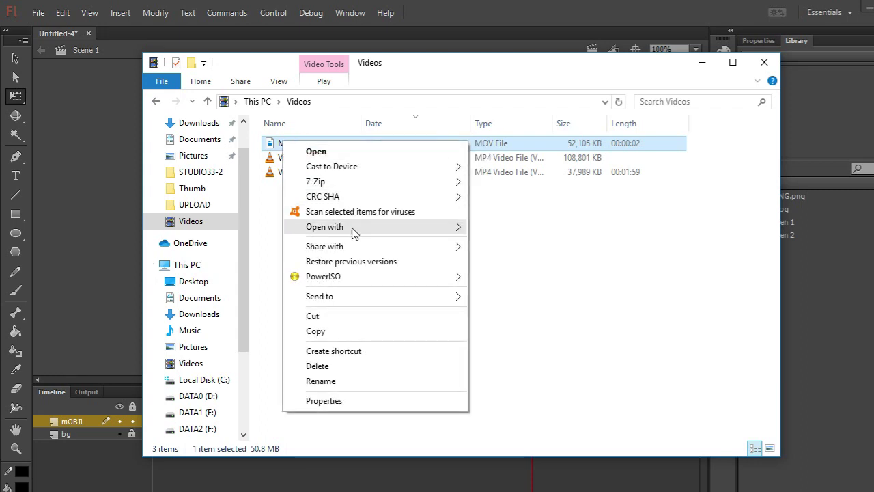
mouse_move(325, 227)
left_click(536, 258)
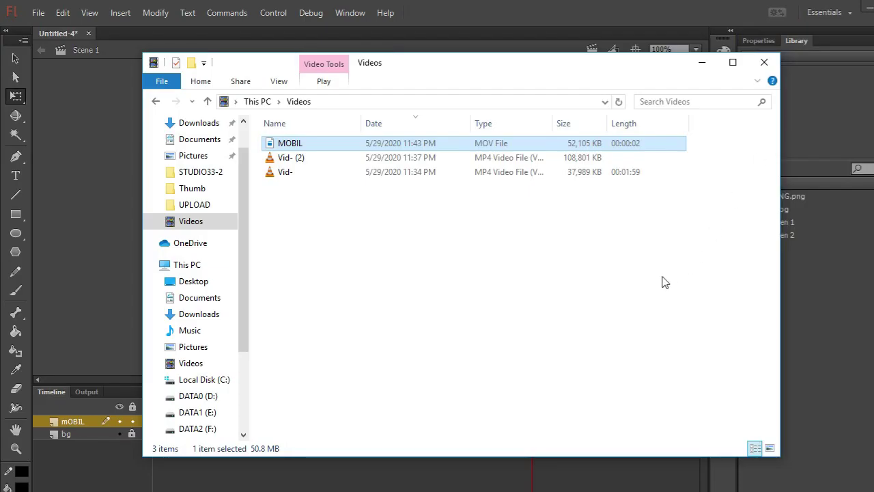
left_click(765, 142)
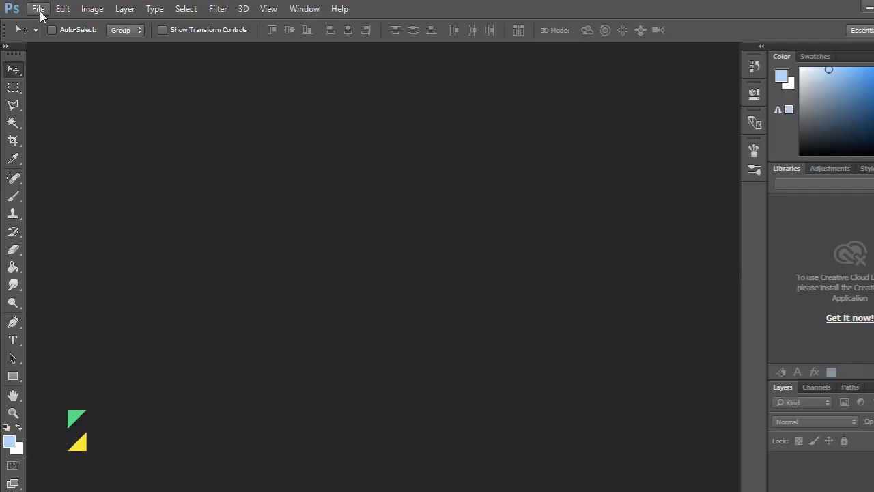
left_click(38, 8)
Open the 21.jpg blue car picture in Photoshop.
left_click(75, 38)
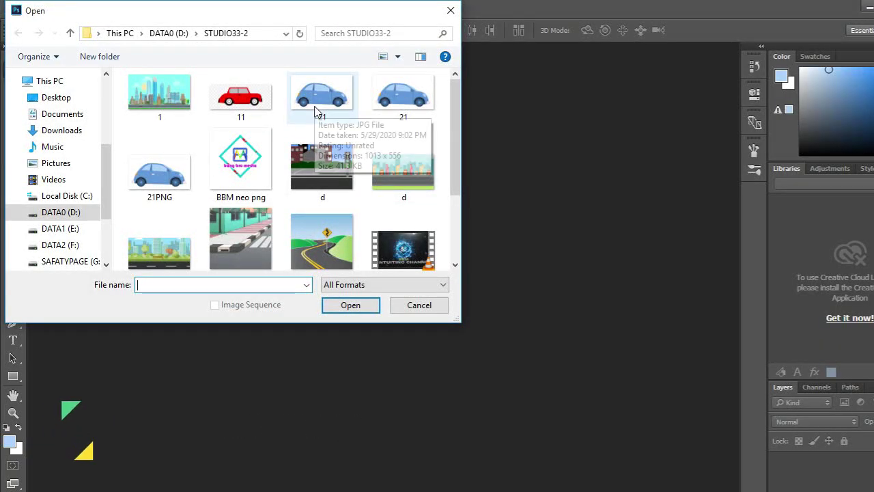
left_click(320, 109)
left_click(350, 305)
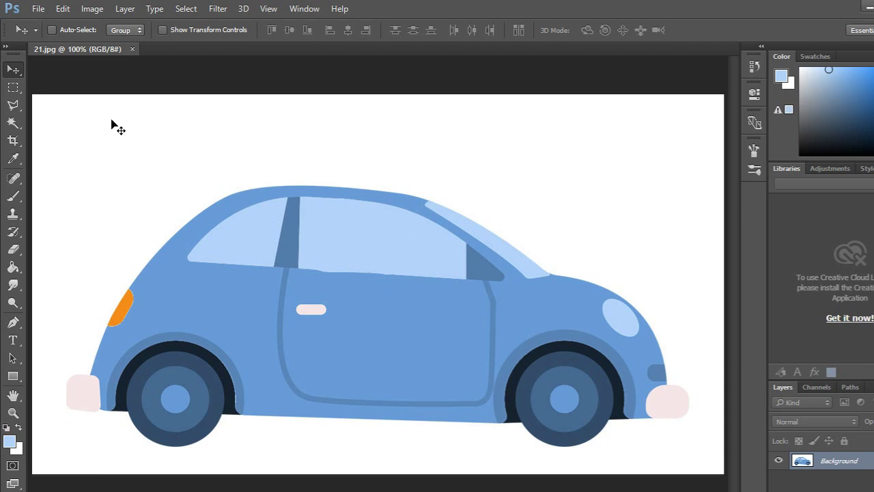
Select the white background with the Magic Wand at tolerance 20.
left_click(13, 122)
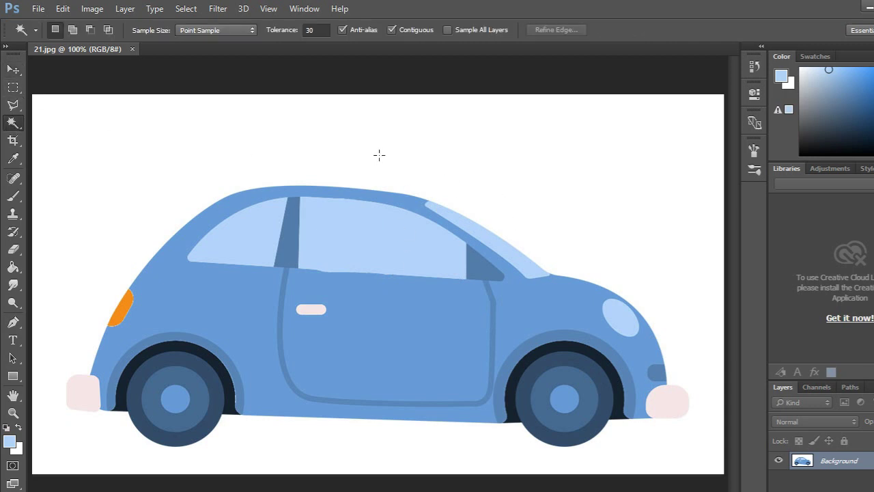
left_click(379, 155)
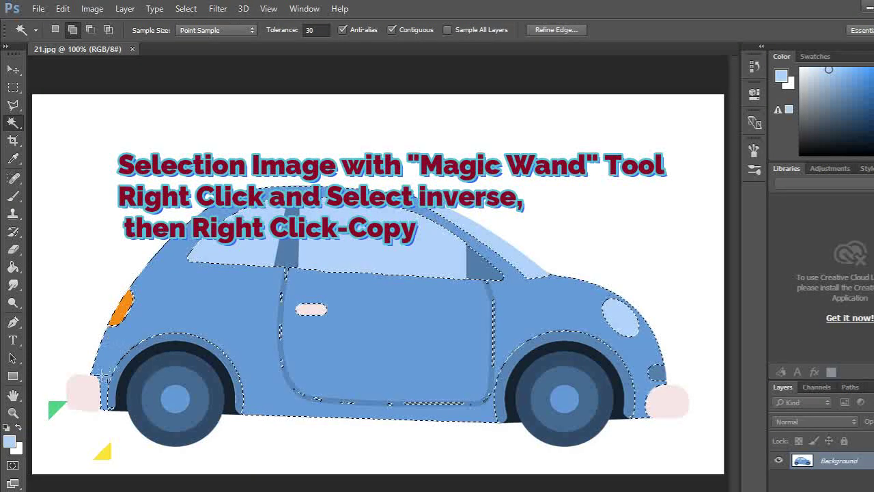
left_click(94, 391)
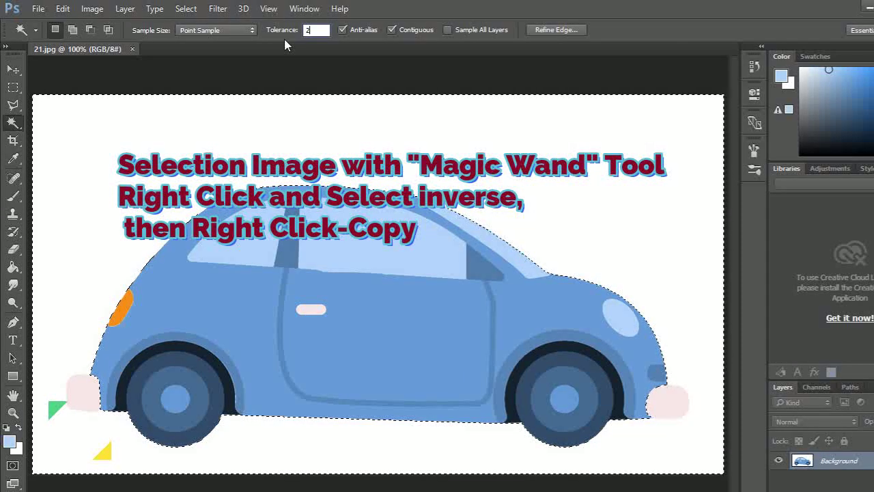
type("20")
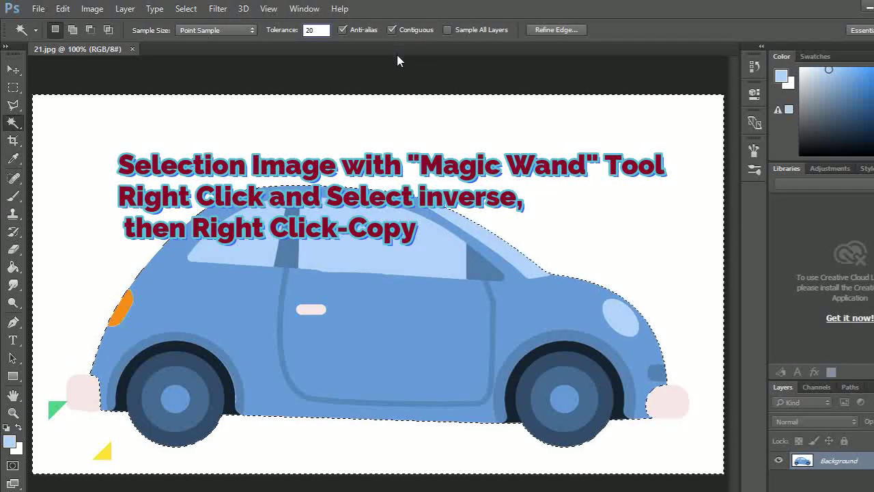
left_click(400, 113)
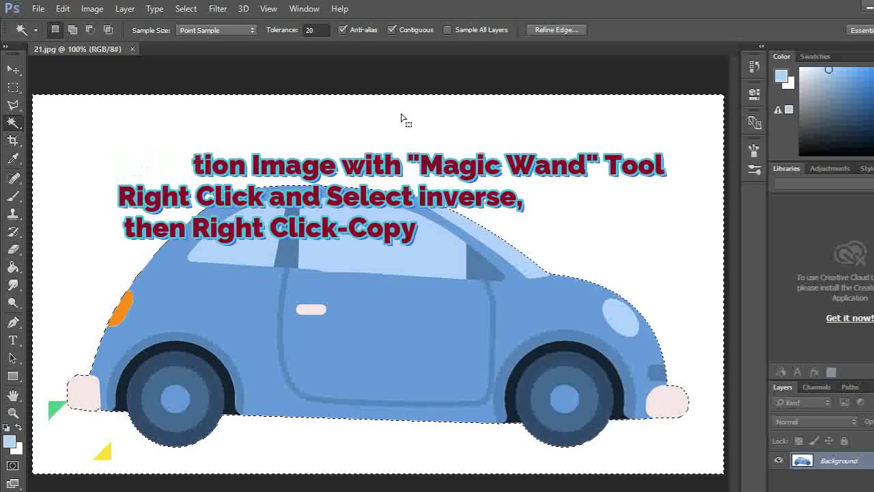
Invert the selection to the car alone and copy it.
right_click(361, 153)
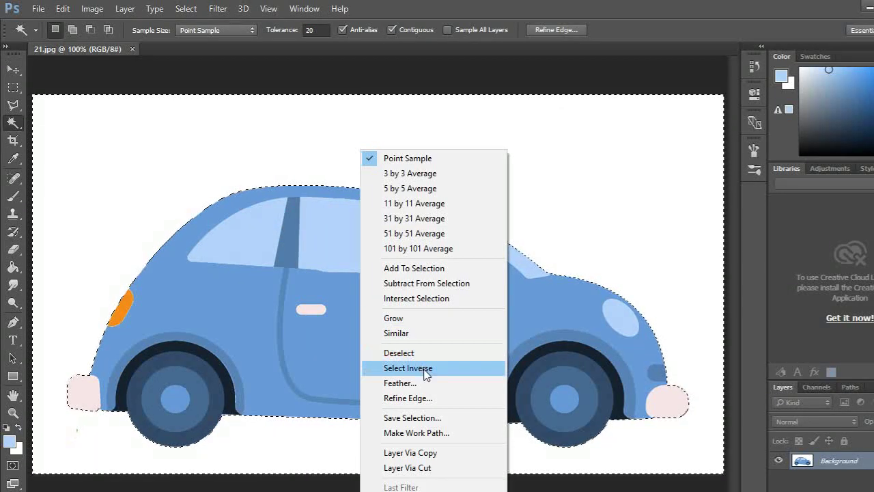
left_click(377, 368)
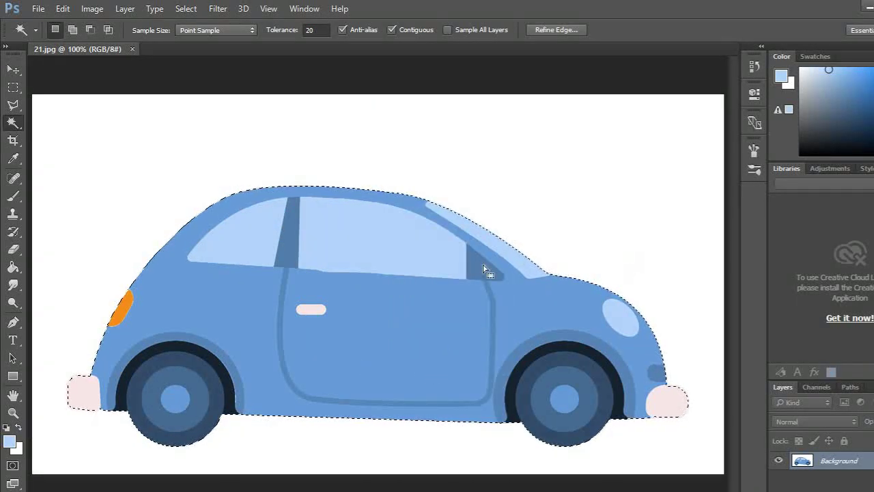
left_click(61, 9)
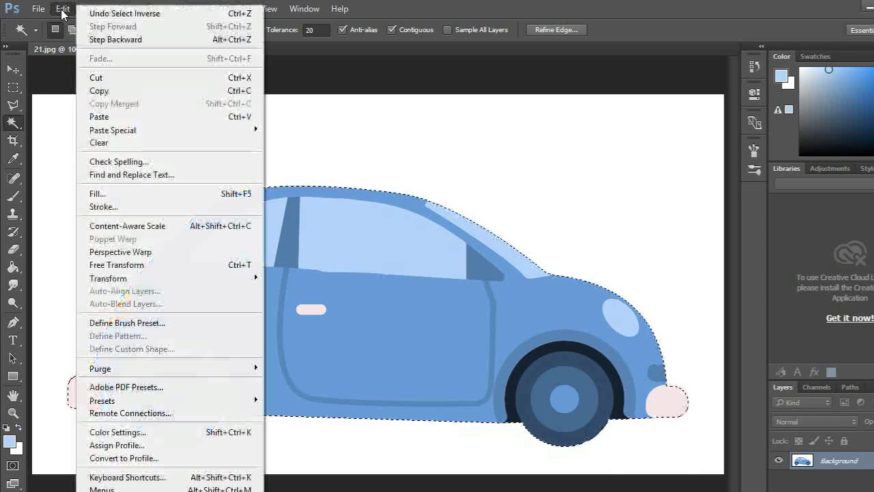
left_click(117, 92)
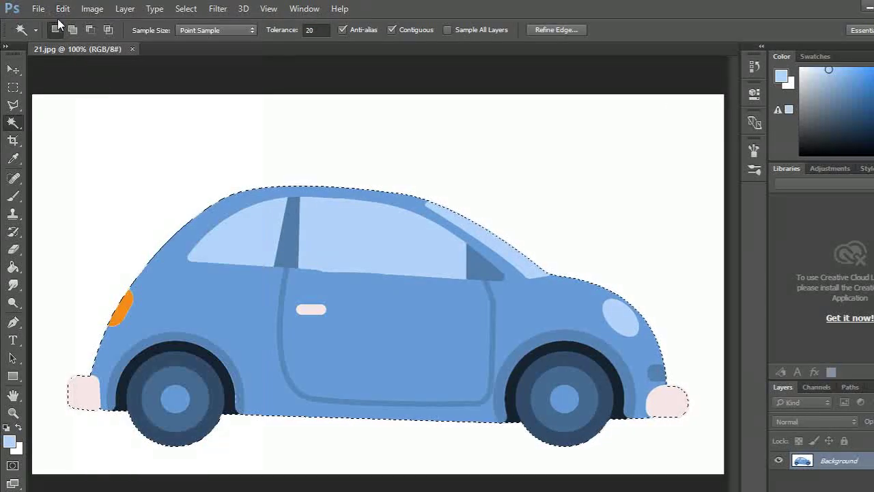
Set up a new transparent-background document named car 21png ok.
left_click(38, 8)
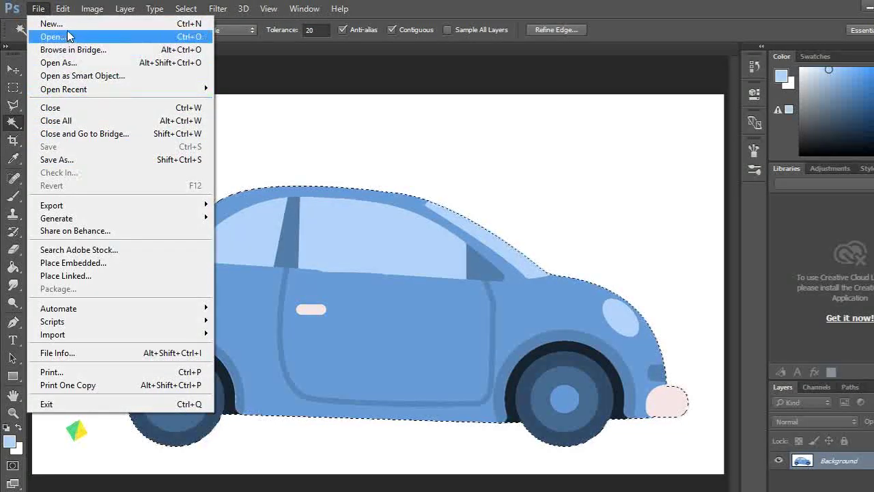
left_click(67, 25)
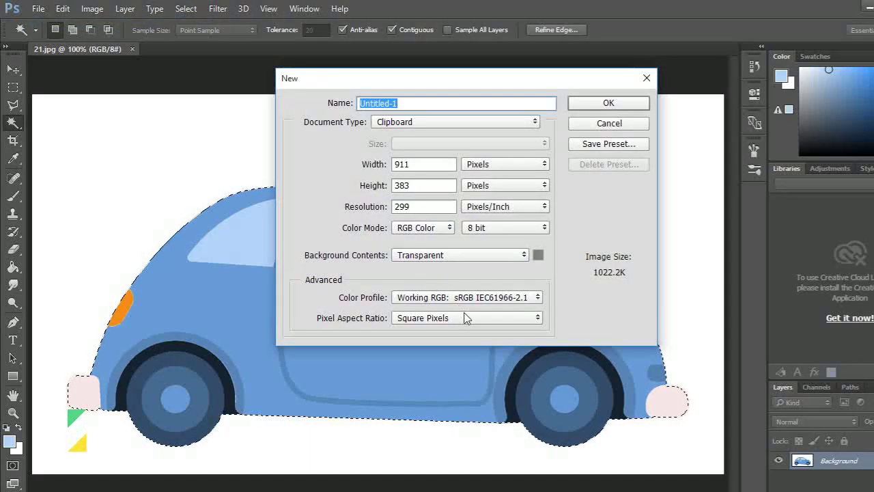
left_click(468, 258)
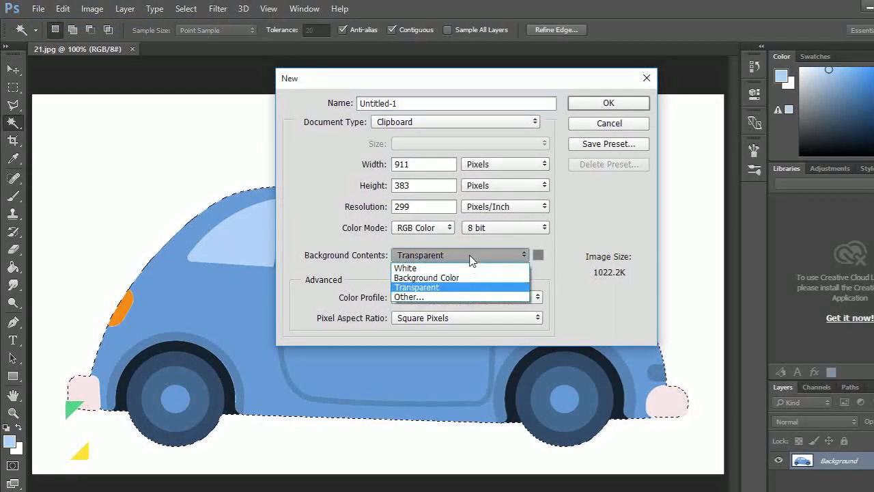
left_click(425, 292)
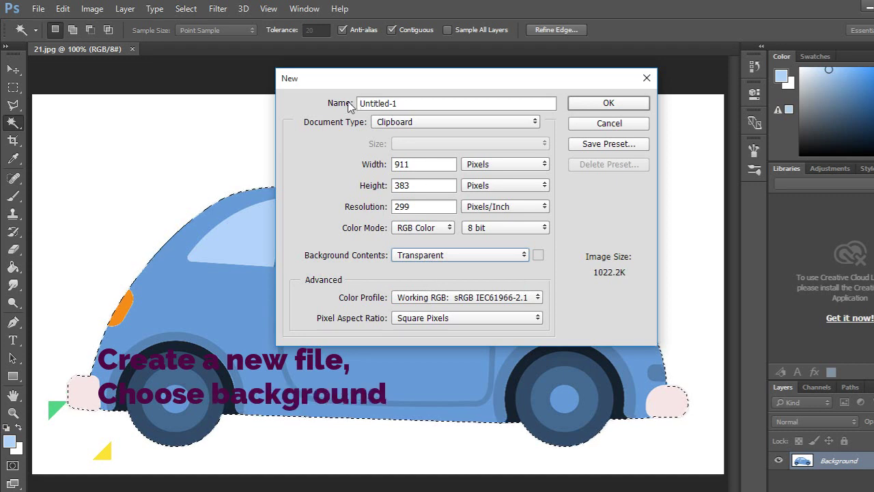
left_click(420, 103)
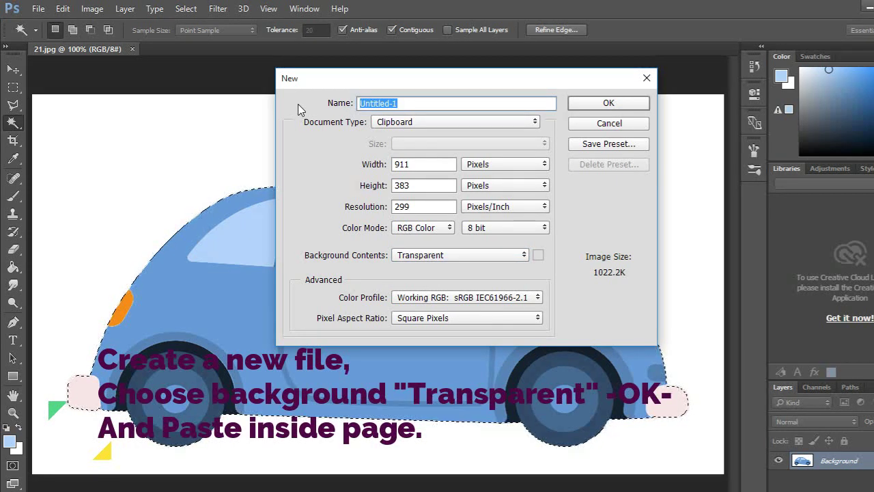
type("car 21png ok")
Create the new transparent document and paste the car onto it.
left_click(587, 104)
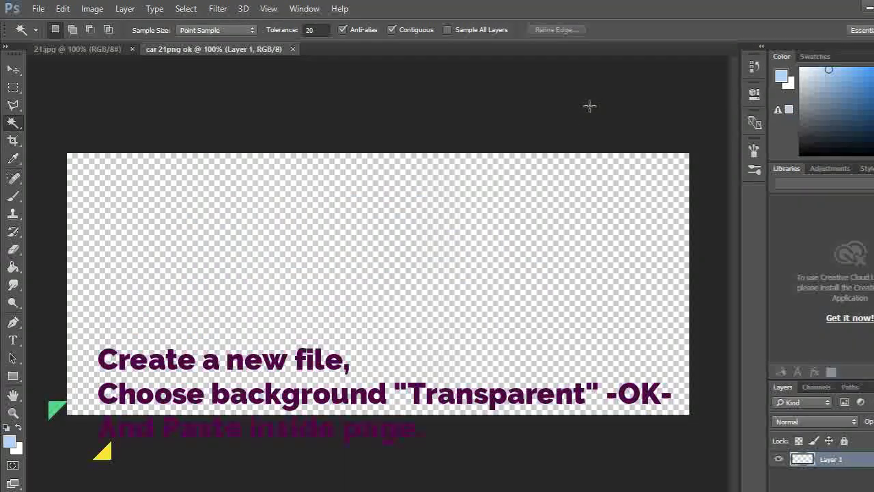
left_click(62, 9)
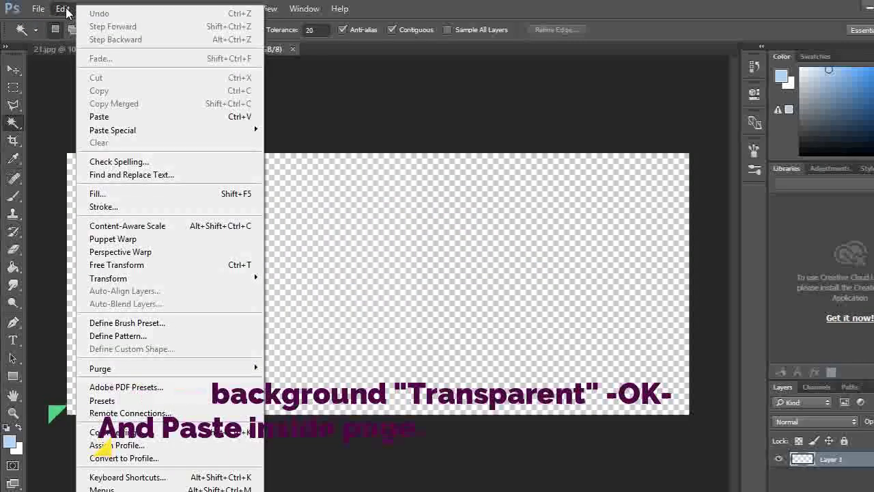
left_click(120, 116)
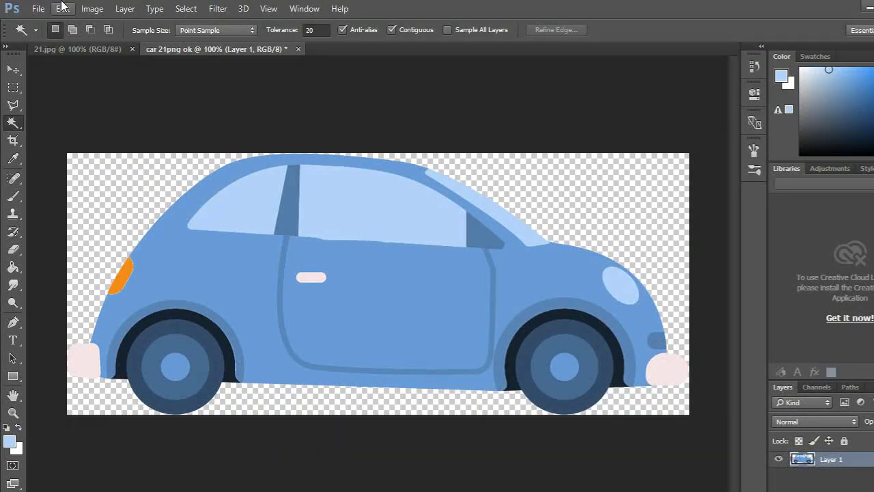
Open Save As, browse the file format list, then cancel the dialog.
left_click(38, 8)
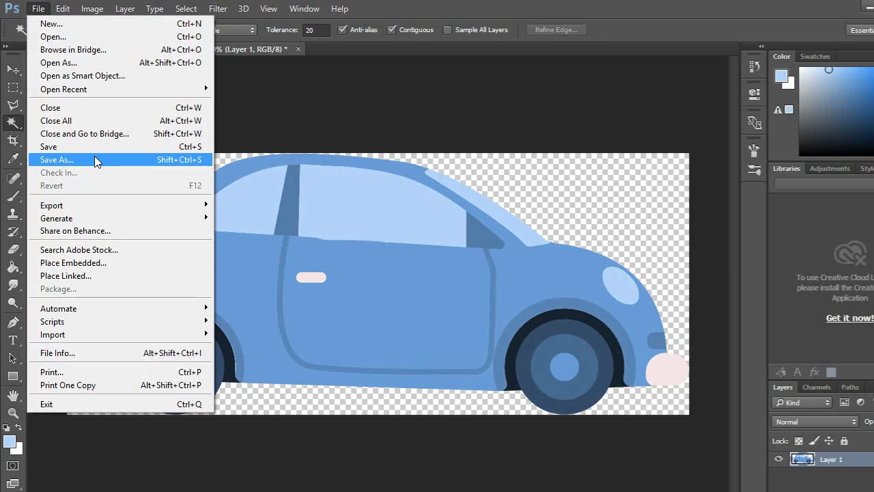
left_click(96, 159)
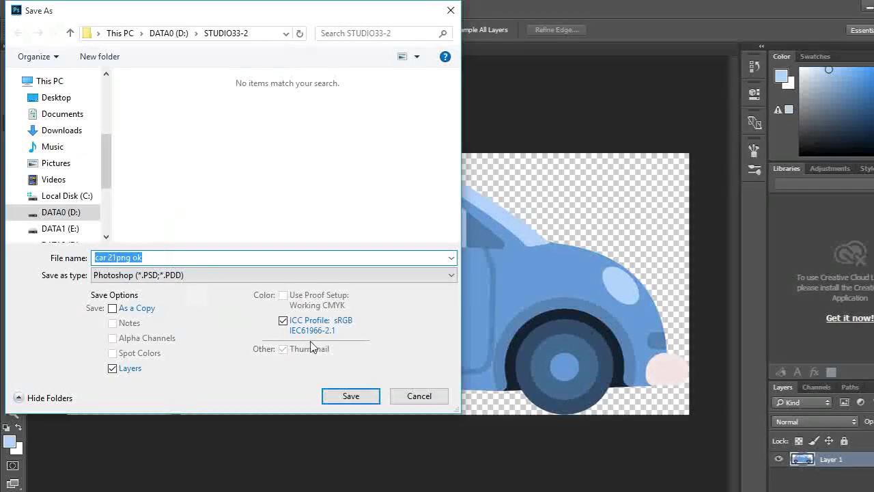
left_click(283, 275)
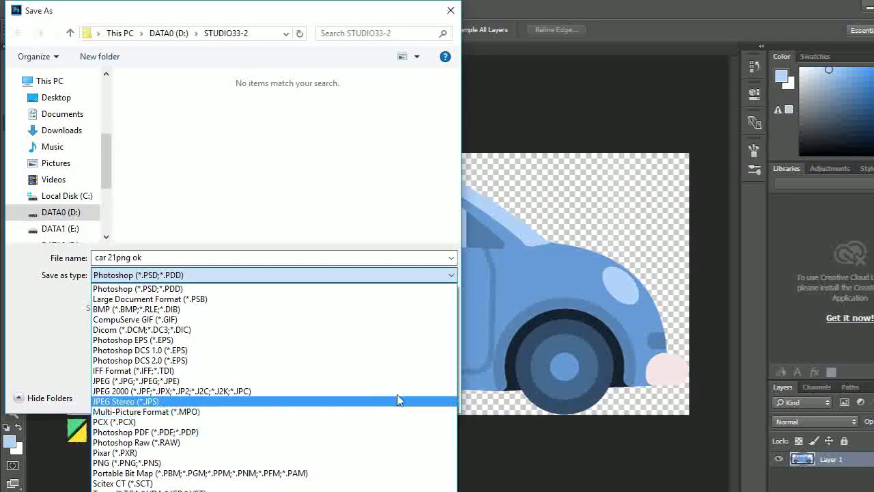
left_click(444, 244)
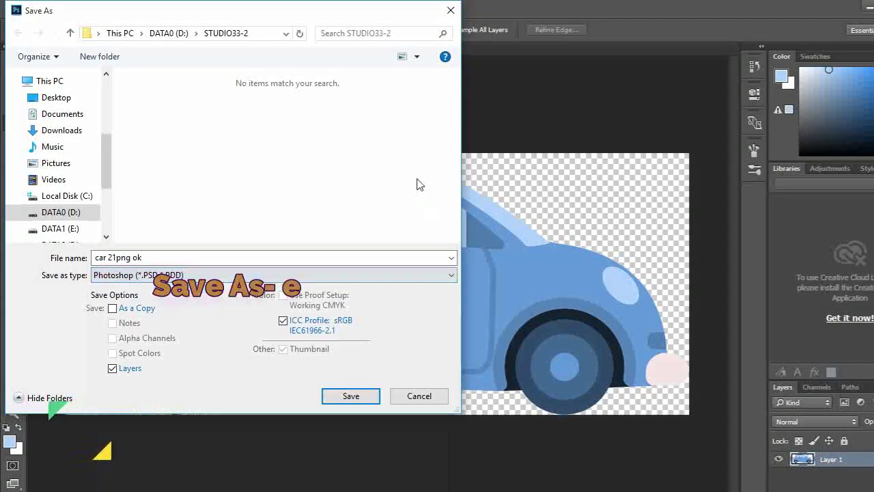
left_click(433, 397)
Save the image as a PNG with None / Fast compression.
left_click(38, 8)
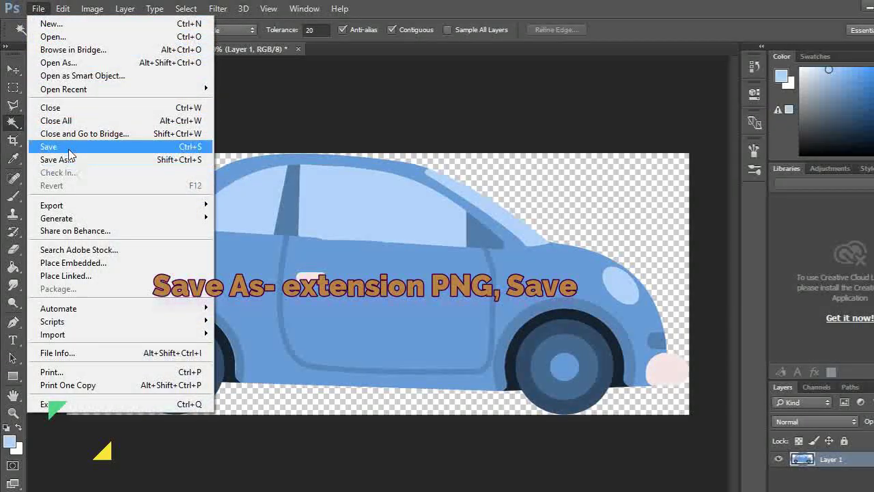
left_click(68, 147)
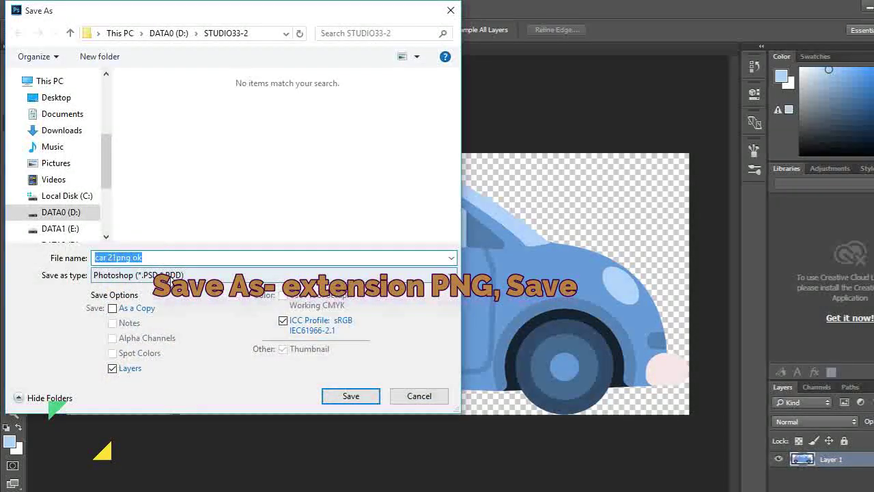
left_click(164, 275)
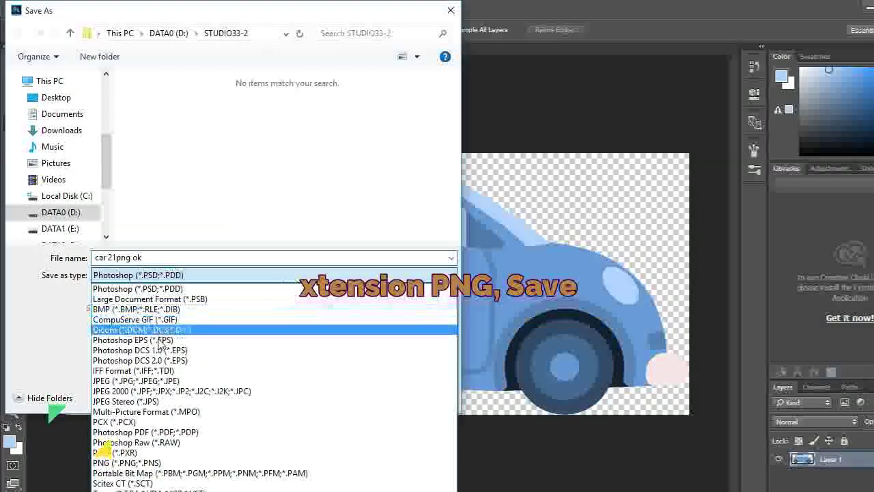
left_click(145, 462)
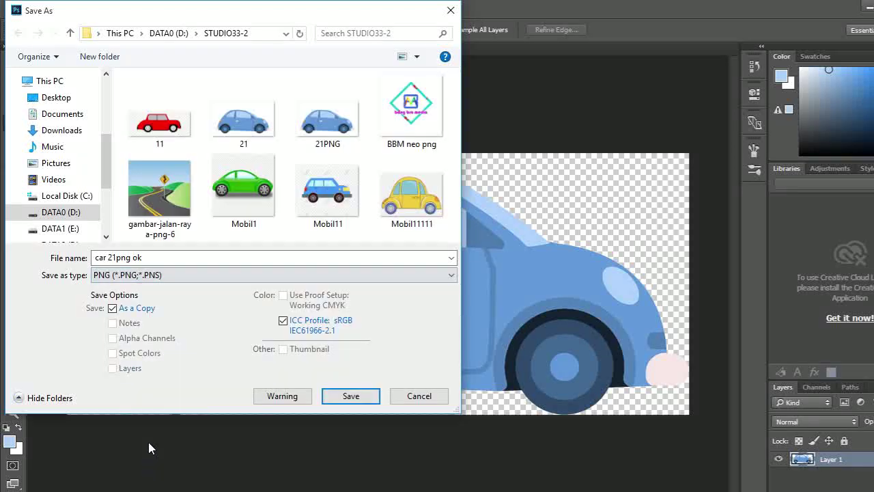
left_click(181, 257)
left_click(340, 394)
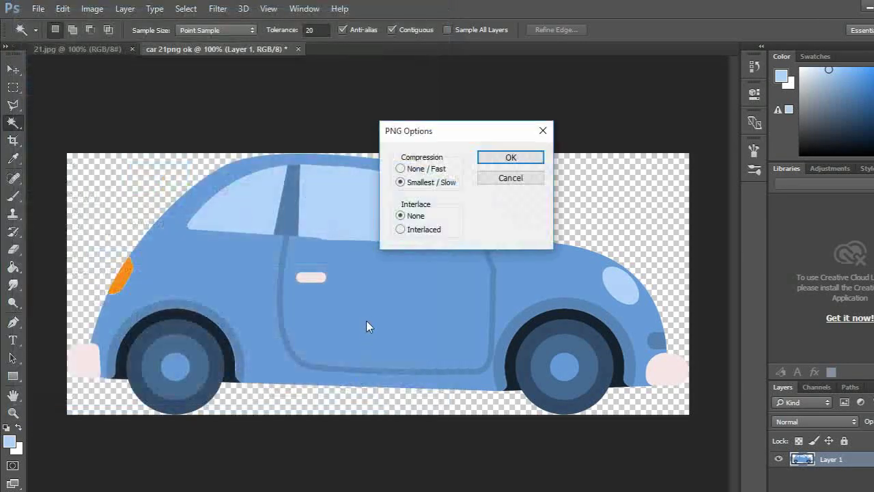
left_click(431, 168)
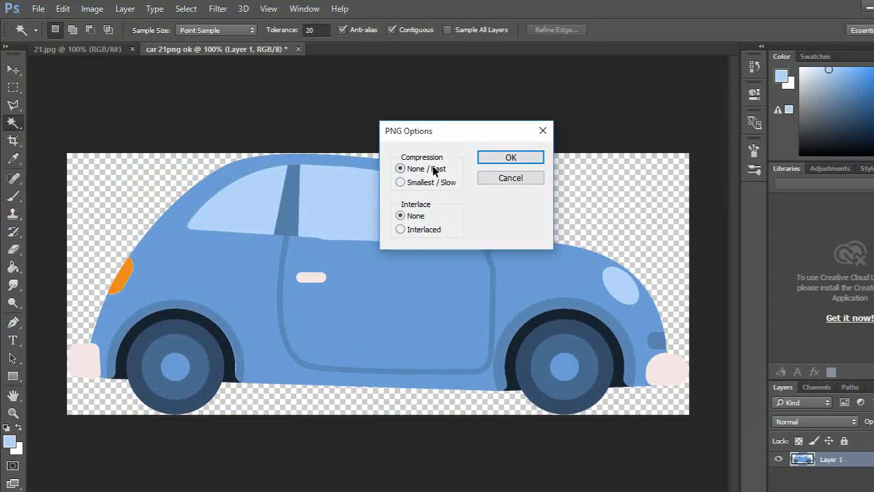
Confirm the PNG options, then view car 21png ok in Photos to check the background and close it.
left_click(524, 157)
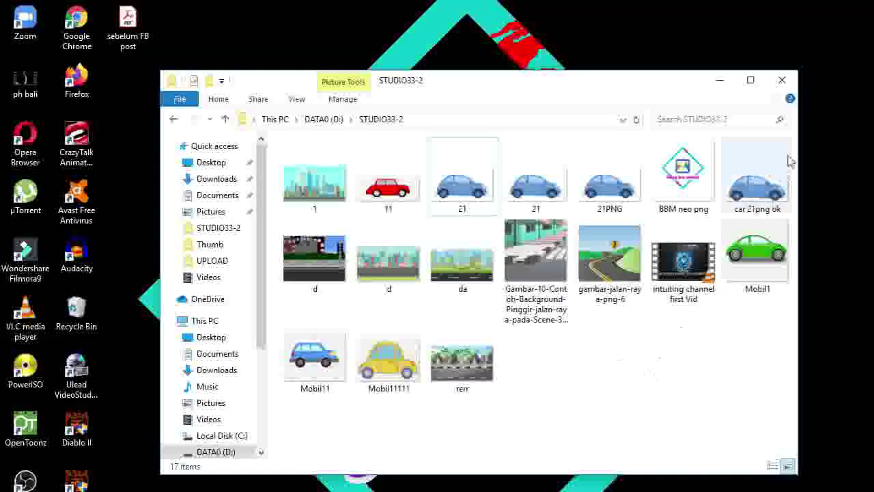
left_click(774, 183)
double_click(774, 183)
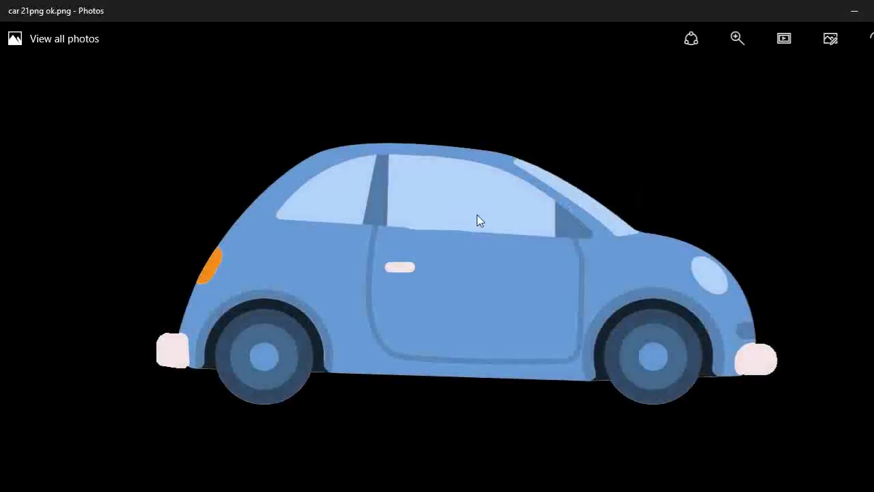
left_click(854, 11)
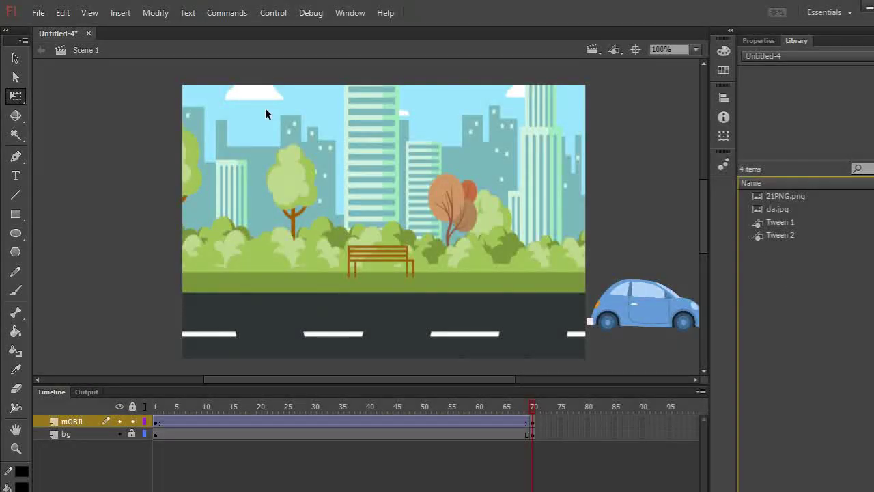
Import car 21png ok into the Untitled-4 library and drag the car into position on stage.
left_click(37, 13)
mouse_move(63, 223)
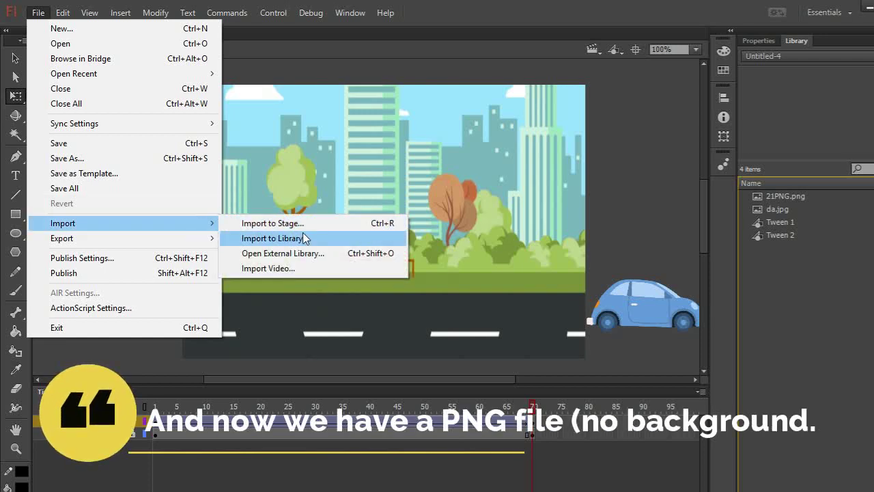
left_click(309, 228)
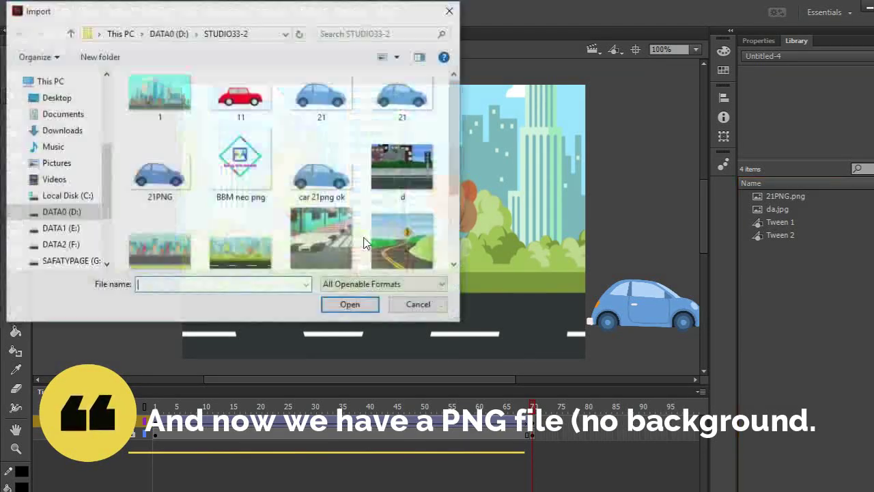
left_click(159, 171)
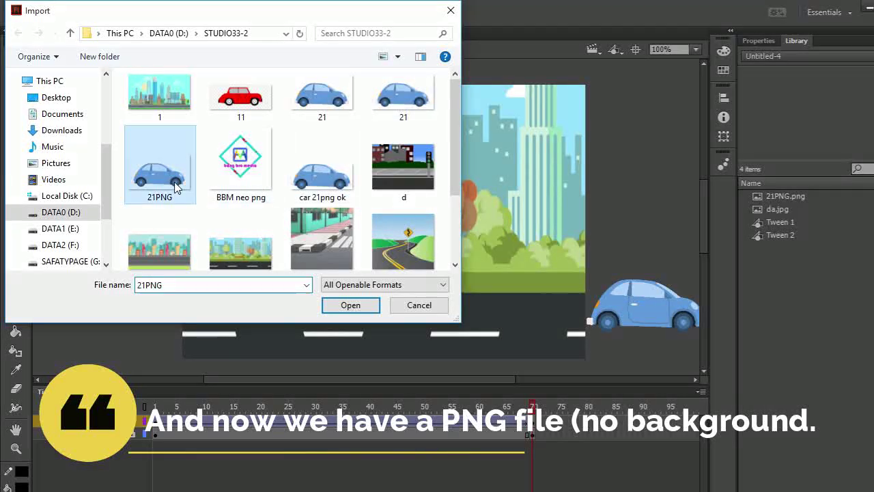
left_click(309, 181)
double_click(335, 181)
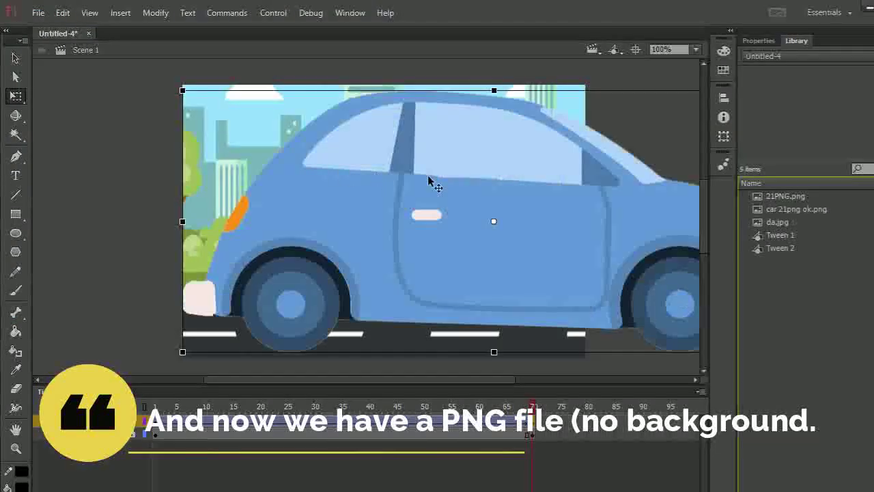
left_click(796, 209)
left_click_drag(523, 234, 505, 215)
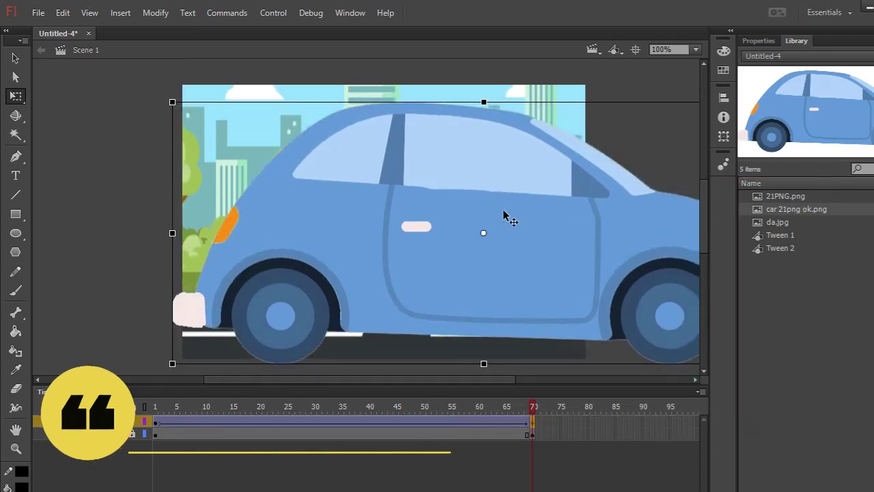